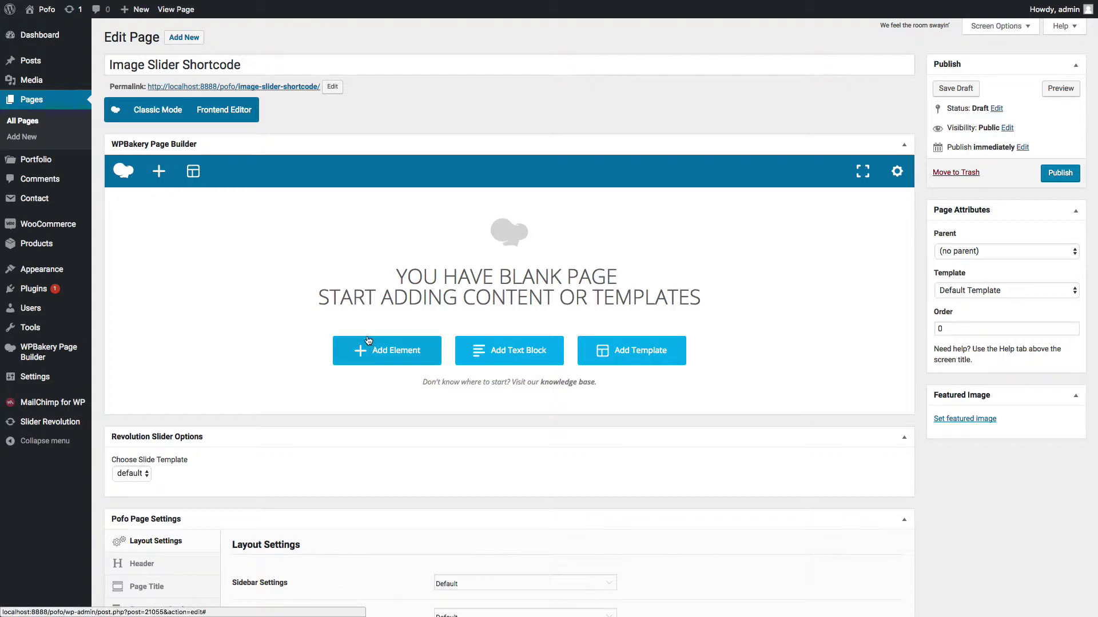
# - Add a row to the blank page and place a Pofo Image Slider element inside it
pyautogui.click(384, 359)
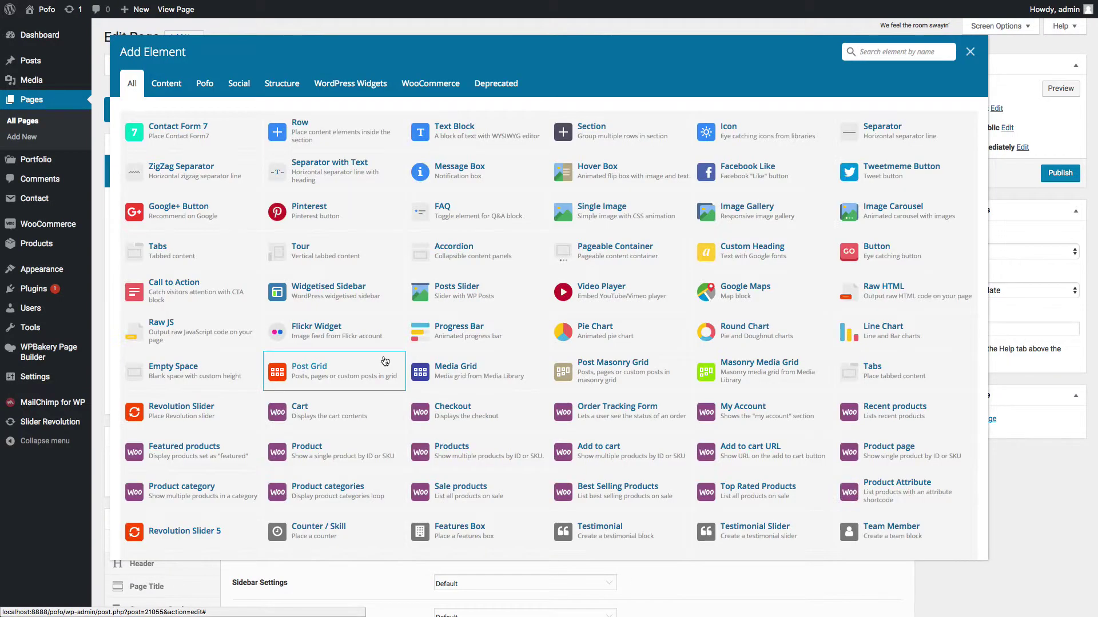
pyautogui.click(310, 128)
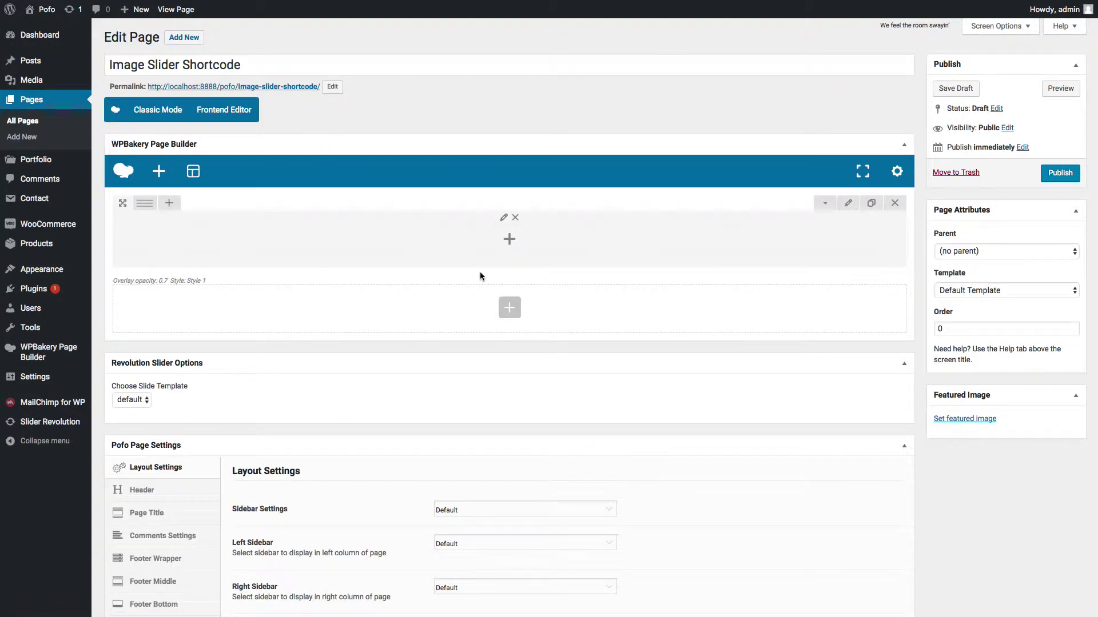
pyautogui.click(510, 243)
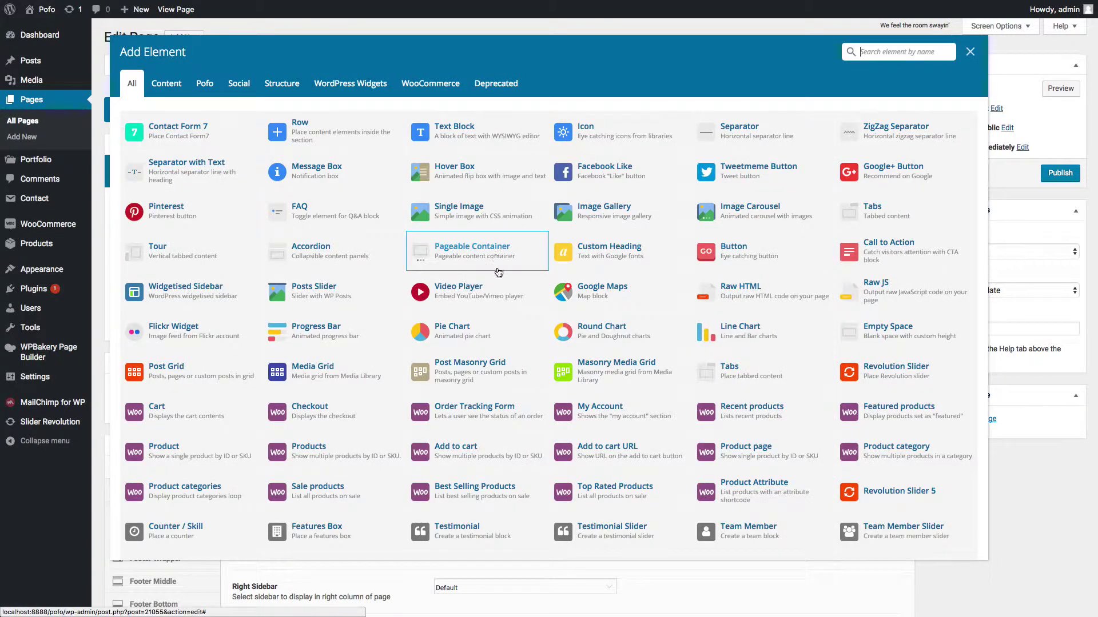
pyautogui.click(208, 93)
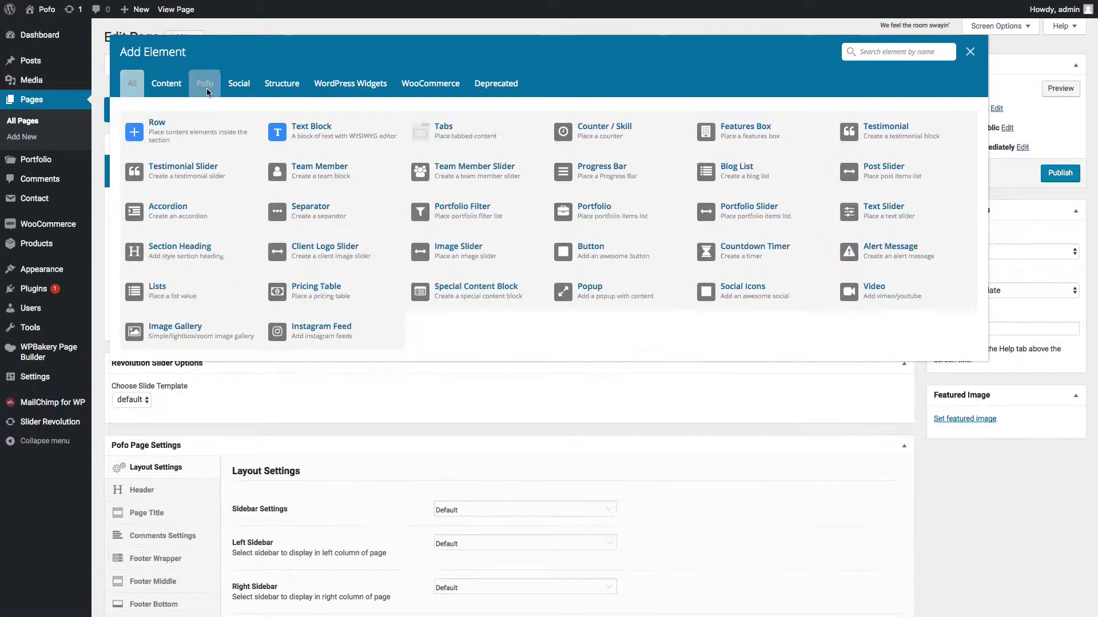
pyautogui.click(455, 259)
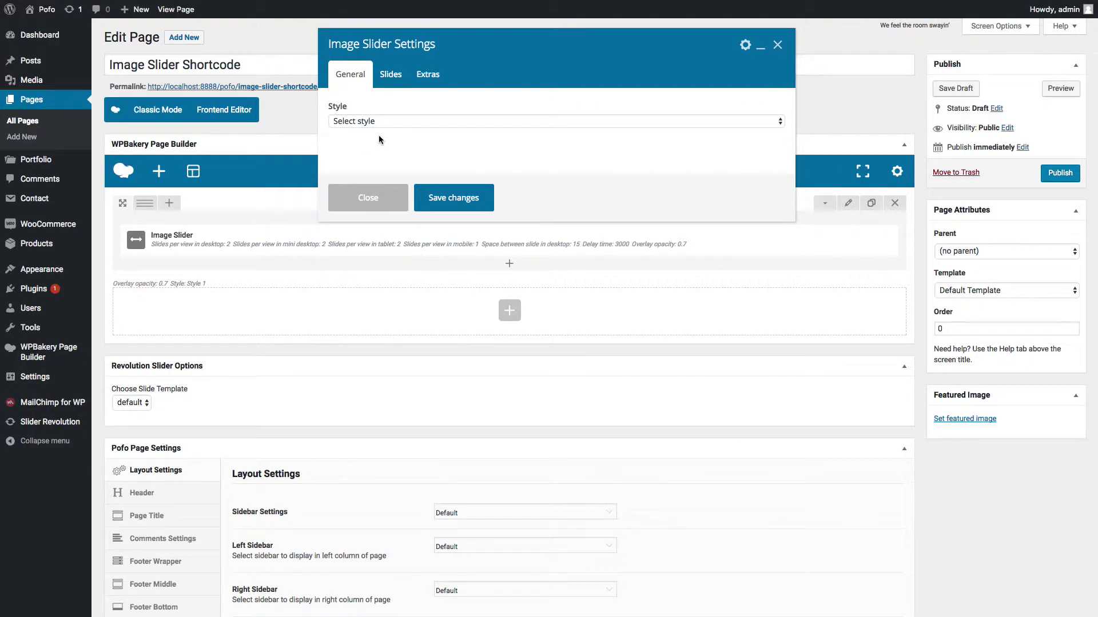
# - Set the image slider to Style 1, with Line style pagination in the Light style color
pyautogui.click(386, 123)
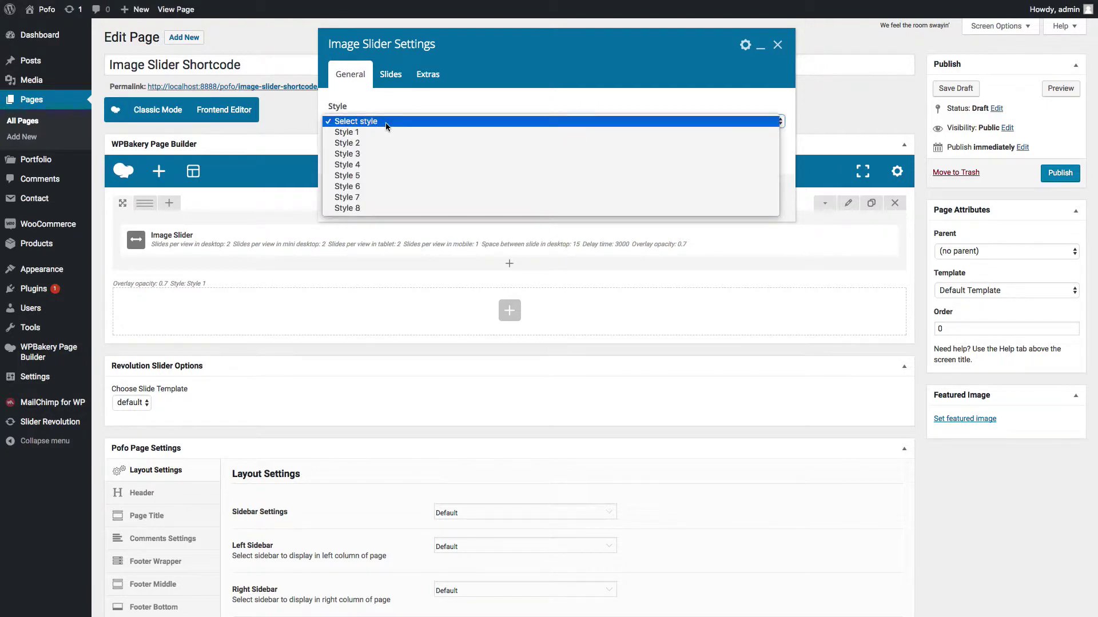
pyautogui.click(380, 131)
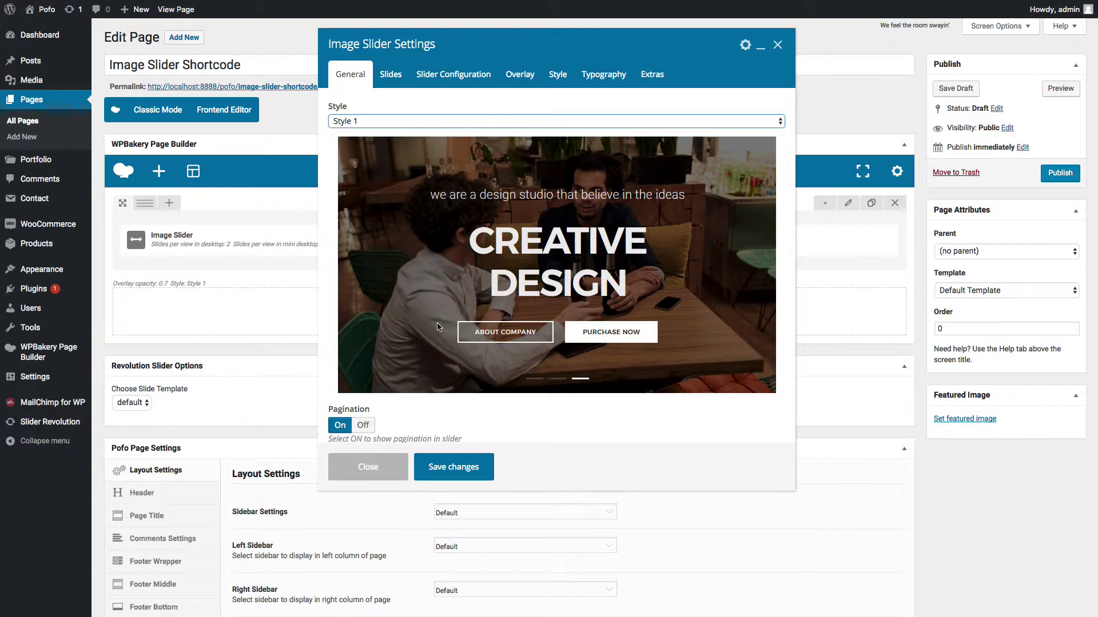
pyautogui.scroll(-2, 359, 389)
pyautogui.scroll(-1, 392, 387)
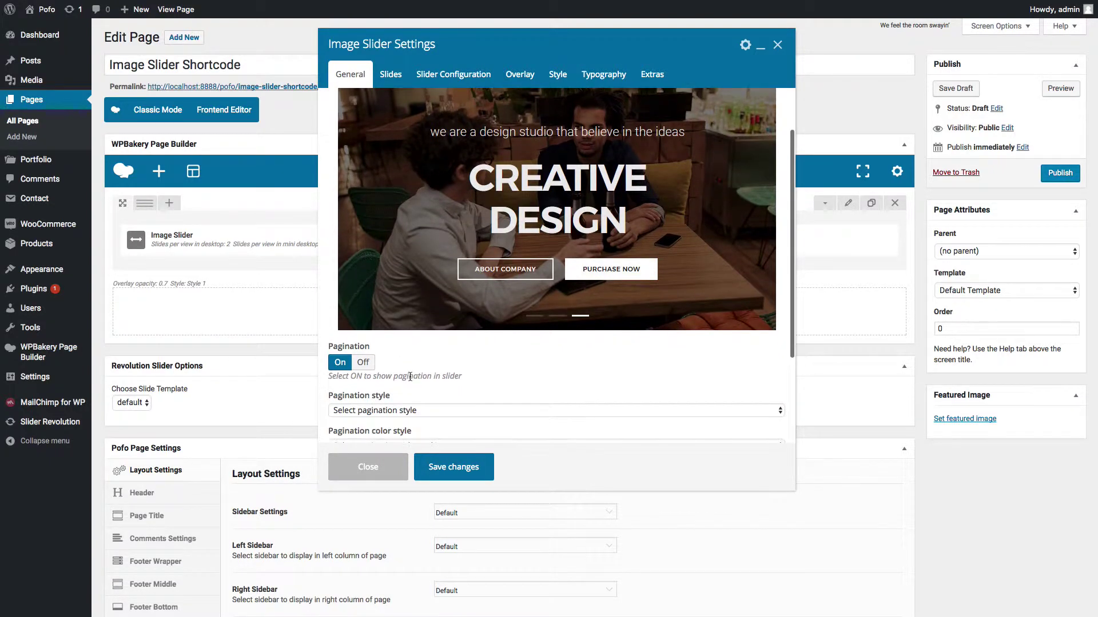
pyautogui.scroll(-2, 391, 301)
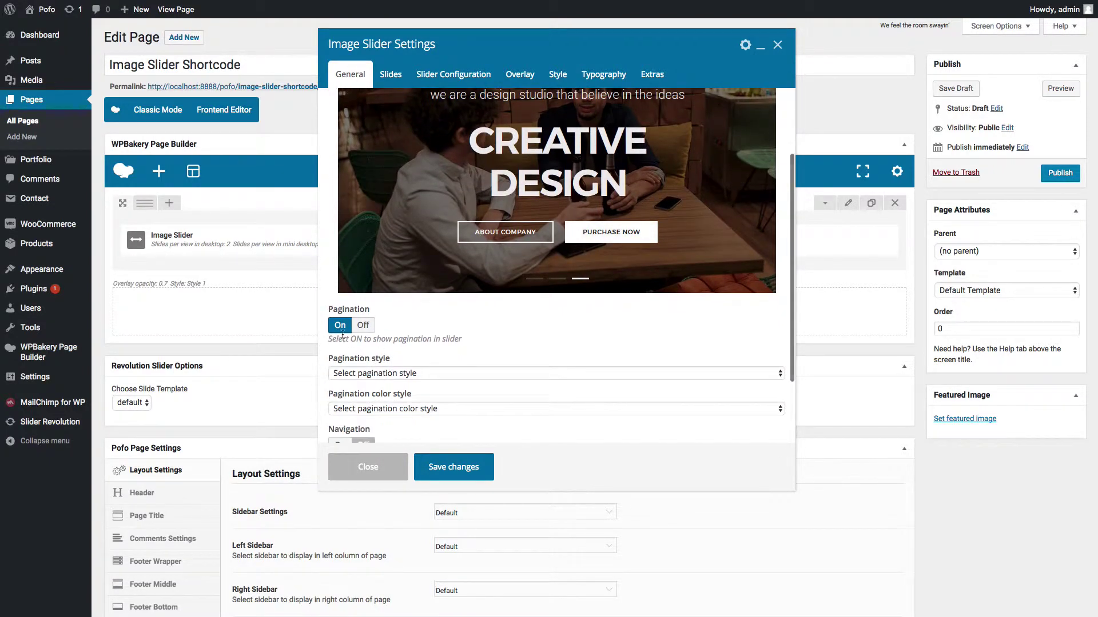
pyautogui.click(385, 375)
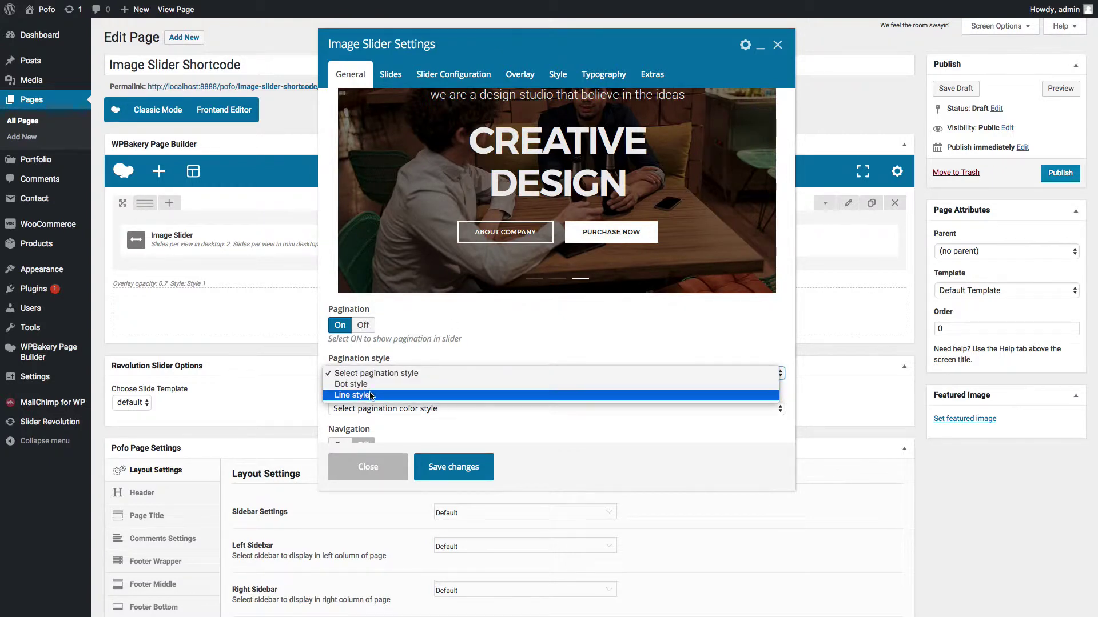
pyautogui.click(371, 395)
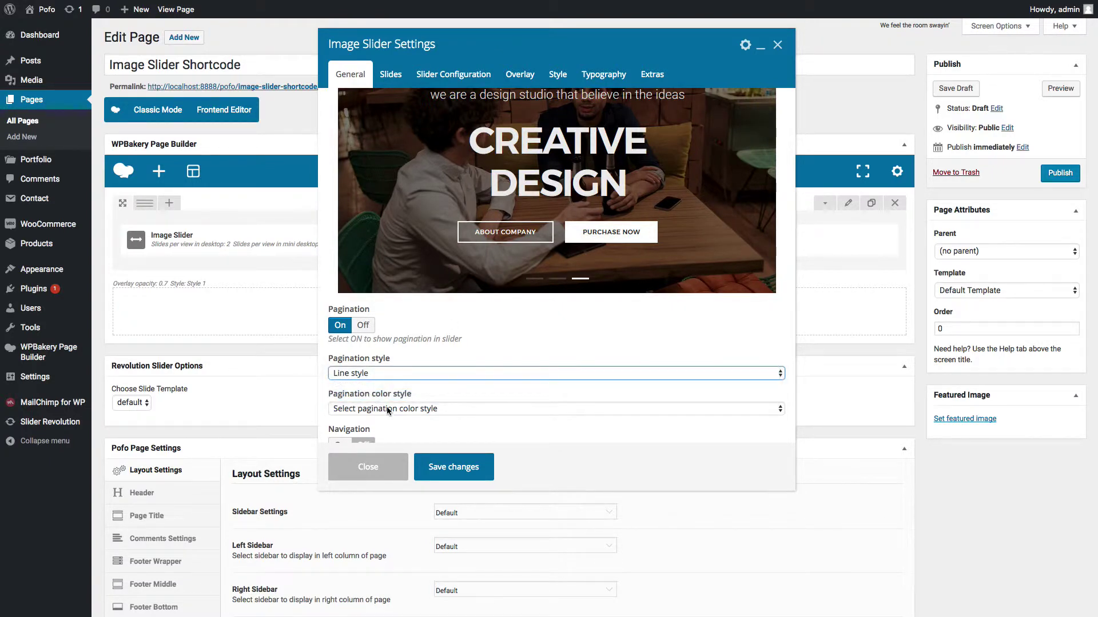
pyautogui.click(387, 410)
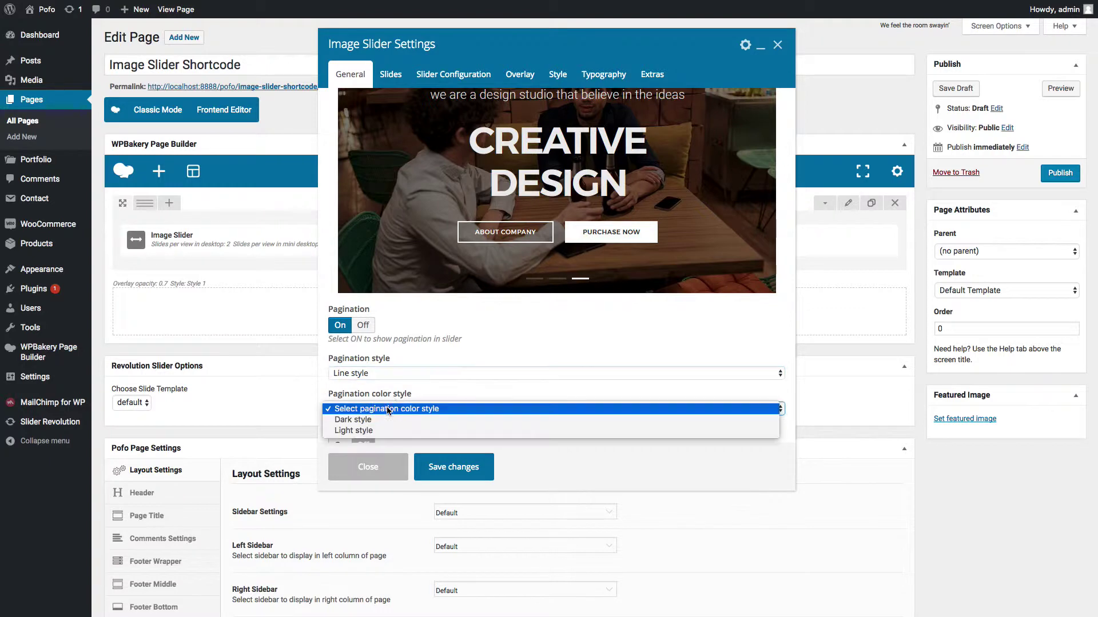
pyautogui.click(361, 432)
# - Turn on slider navigation with the Next/Prev white arrow style and choose the Default cursor color style
pyautogui.scroll(-2, 417, 389)
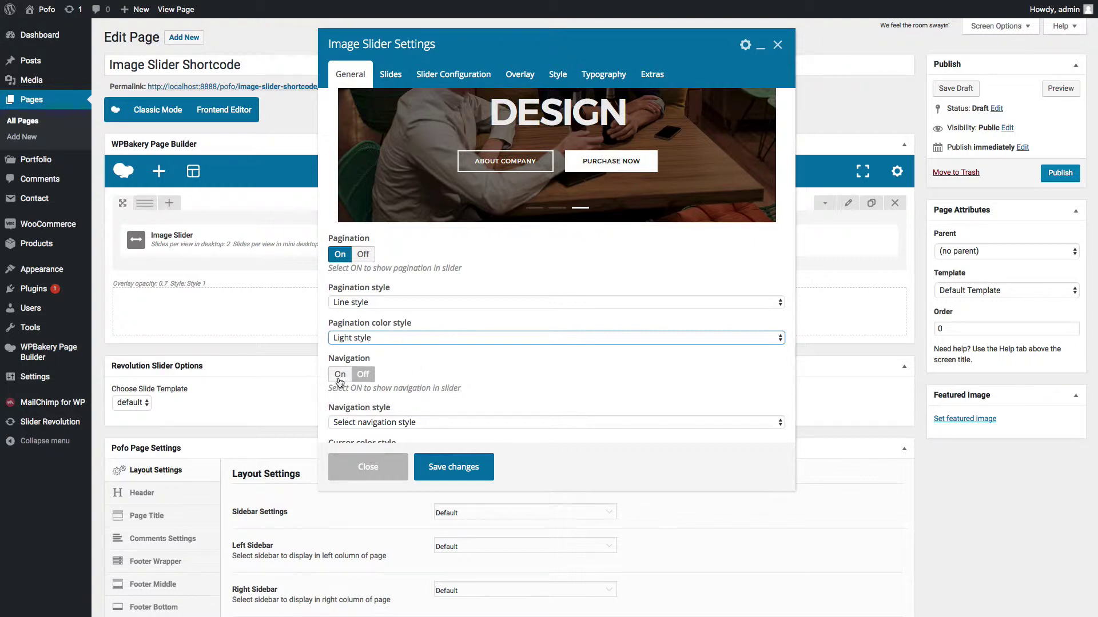
pyautogui.scroll(-1, 339, 380)
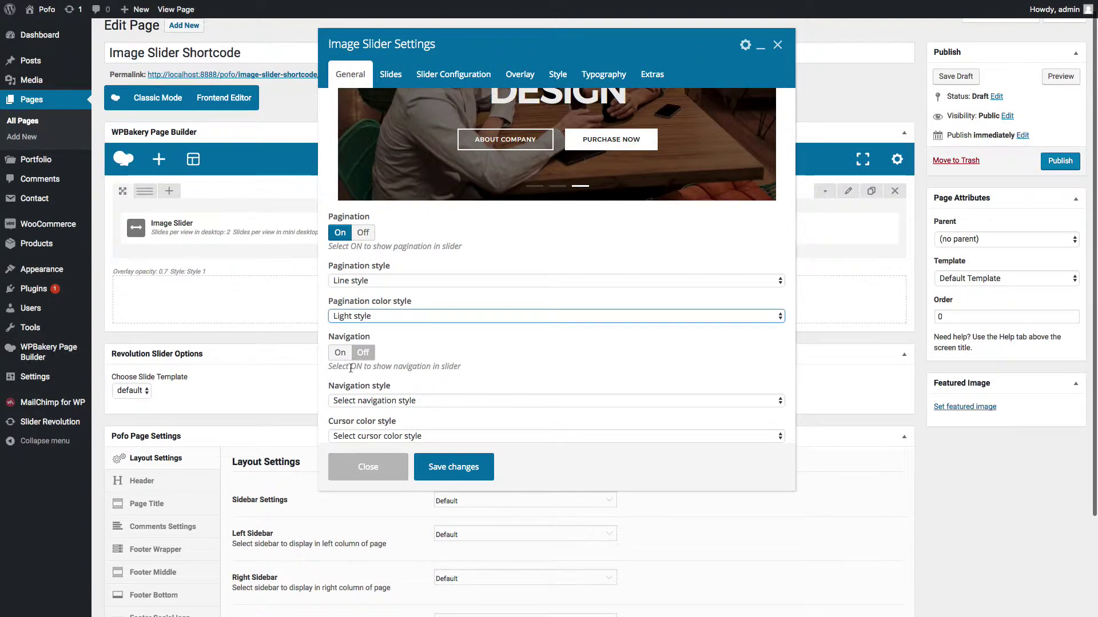
pyautogui.click(339, 356)
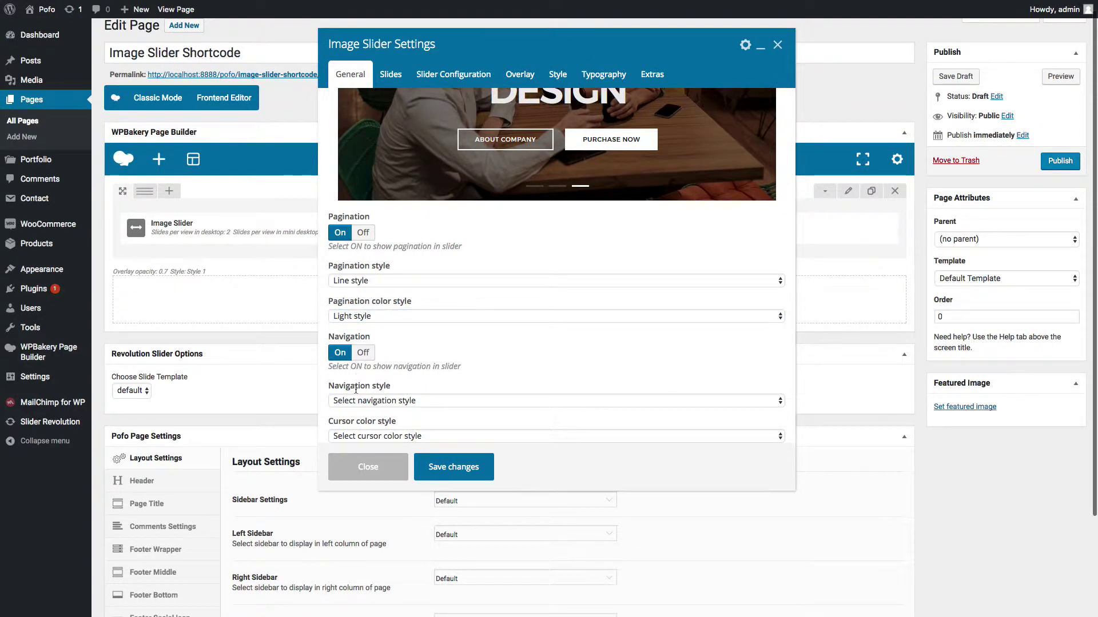
pyautogui.click(398, 403)
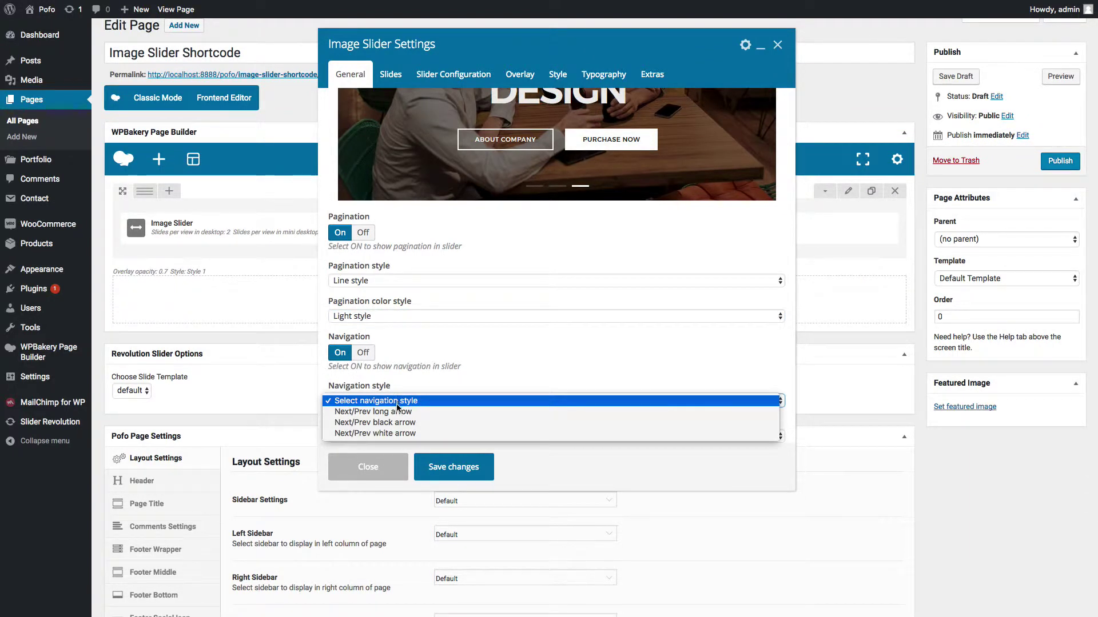
pyautogui.click(396, 434)
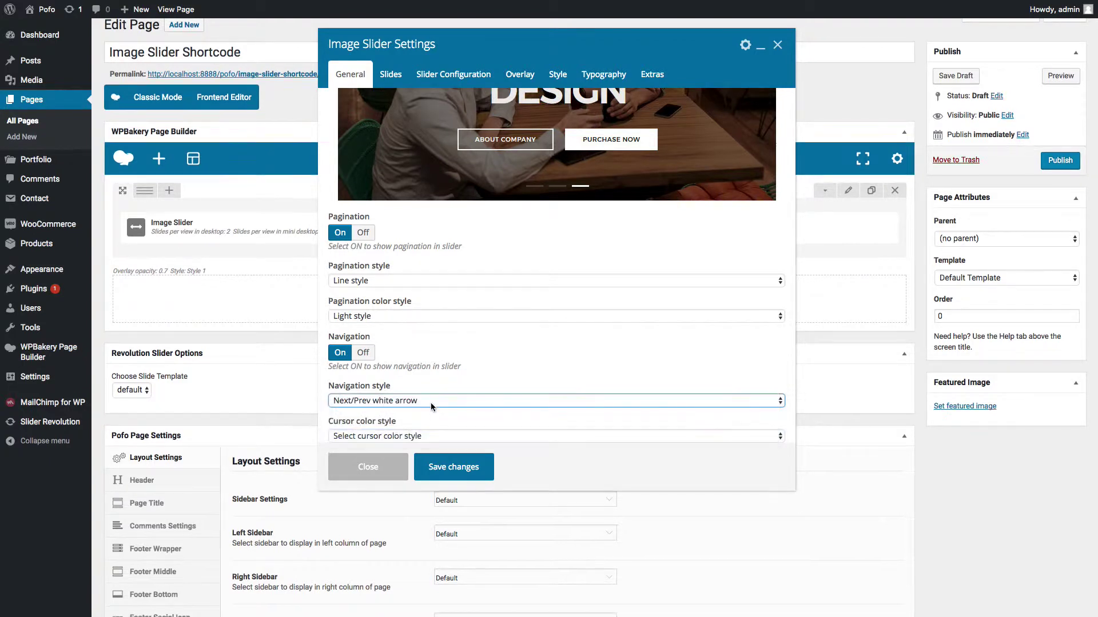
pyautogui.scroll(-2, 400, 424)
pyautogui.click(400, 436)
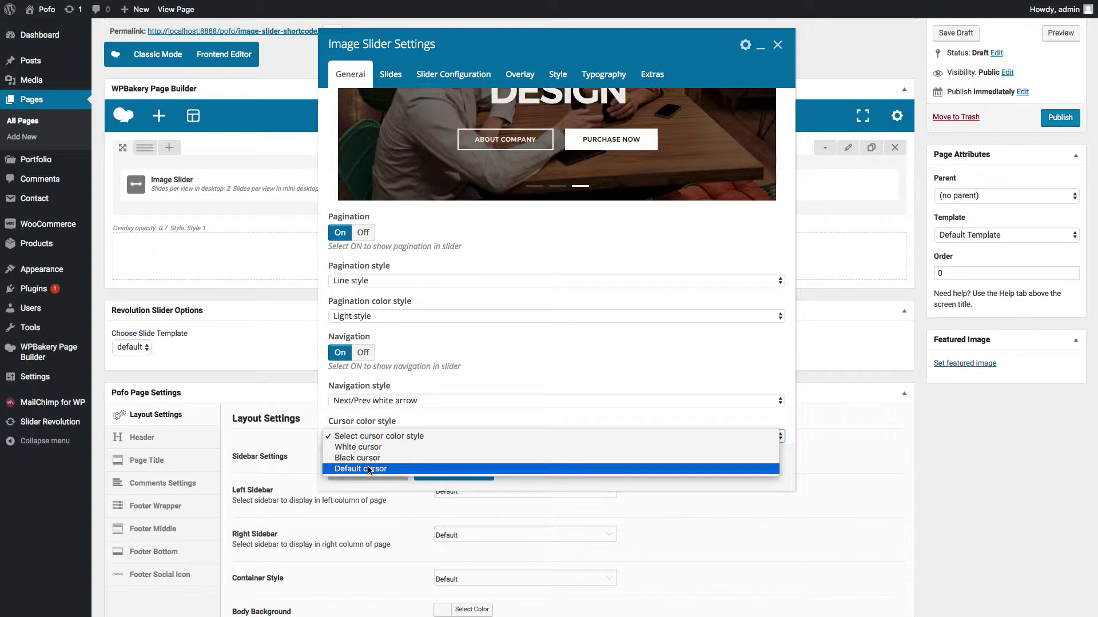
pyautogui.click(368, 469)
# - Add the first media library image to the slider's first slide and check the available image thumbnail sizes
pyautogui.scroll(3, 449, 357)
pyautogui.click(391, 74)
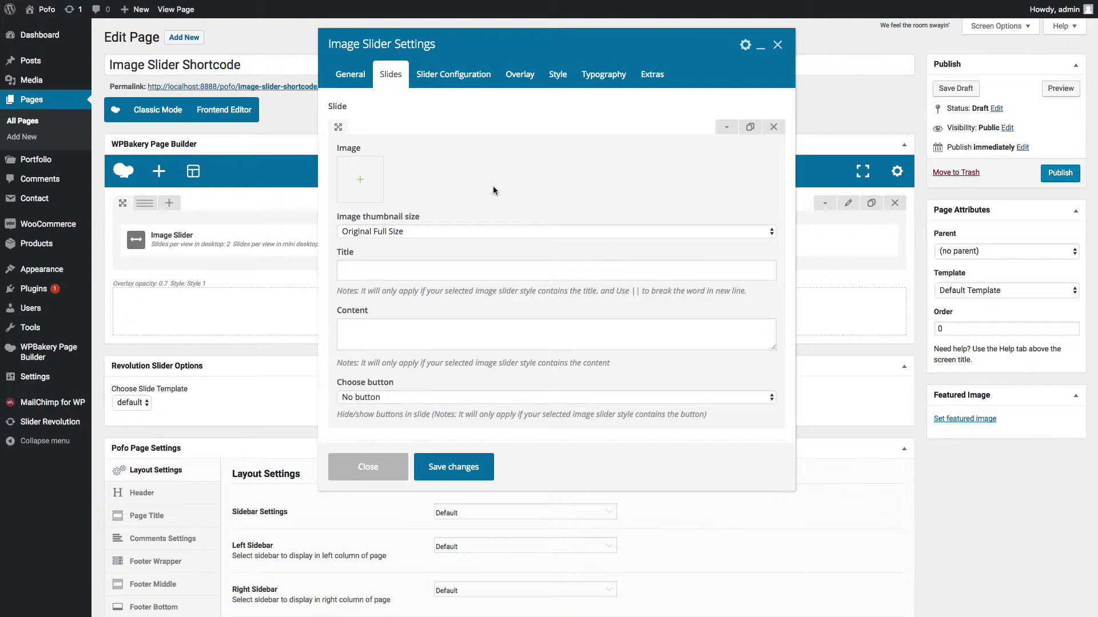
pyautogui.click(358, 184)
pyautogui.click(68, 154)
pyautogui.click(1046, 583)
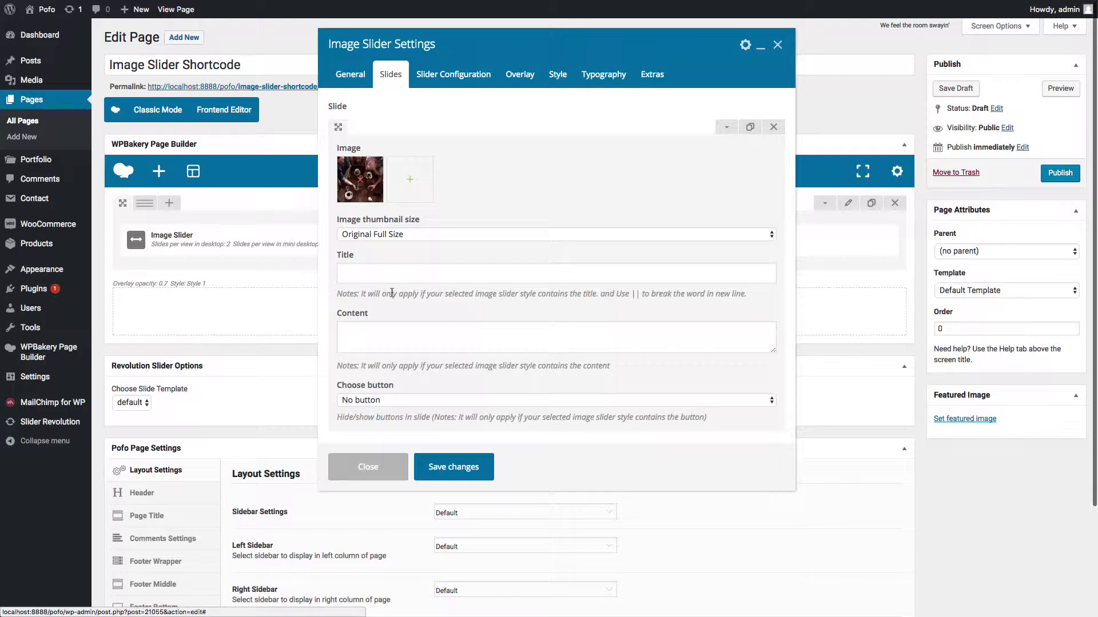
pyautogui.click(396, 236)
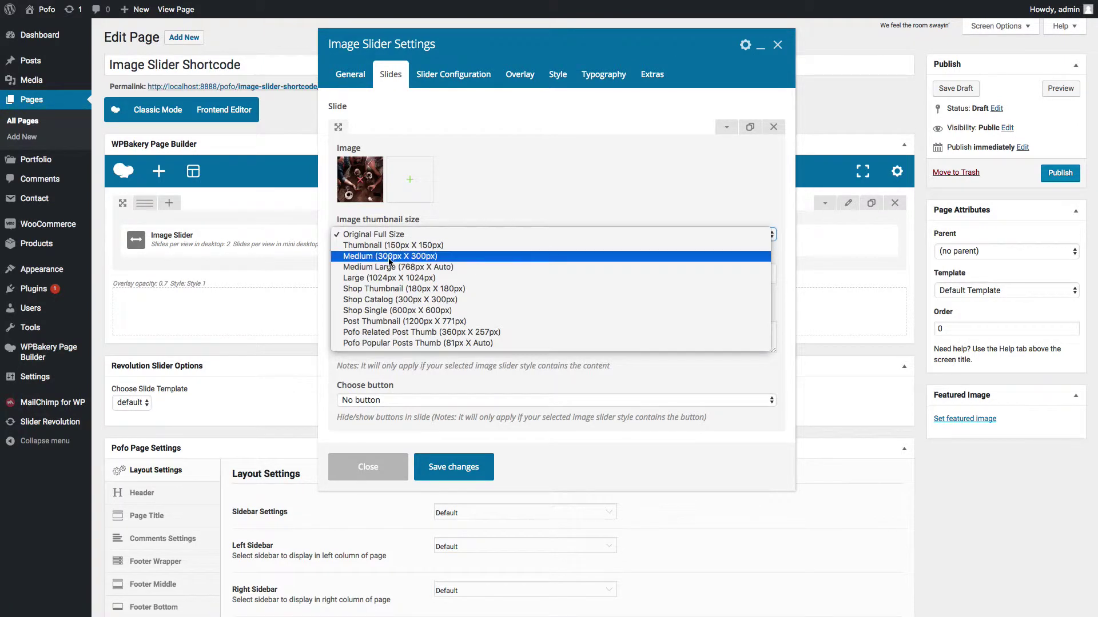
pyautogui.click(491, 198)
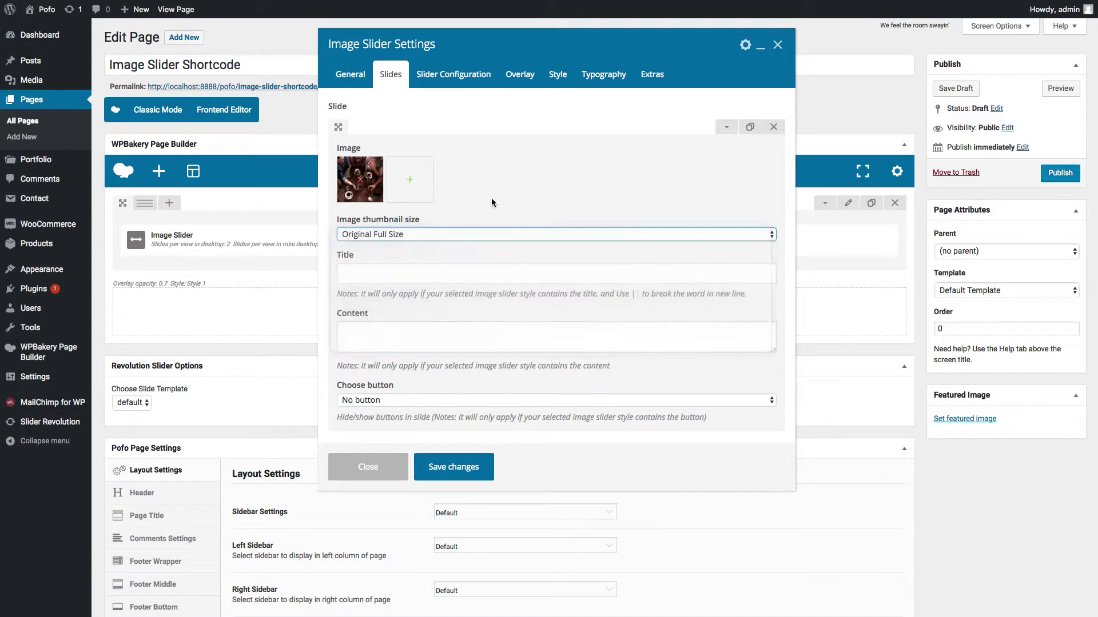
# - Give the first slide the title "This is title 1" and the content "This is content 1"
pyautogui.click(503, 271)
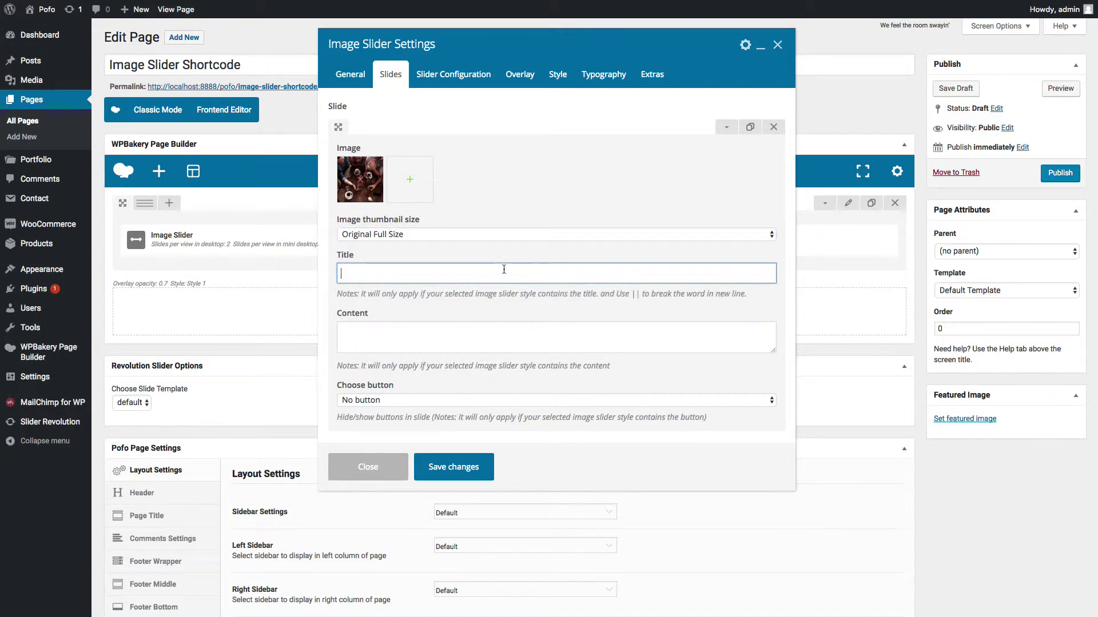
pyautogui.write('This is title 1')
pyautogui.press('Tab')
pyautogui.write('This is con')
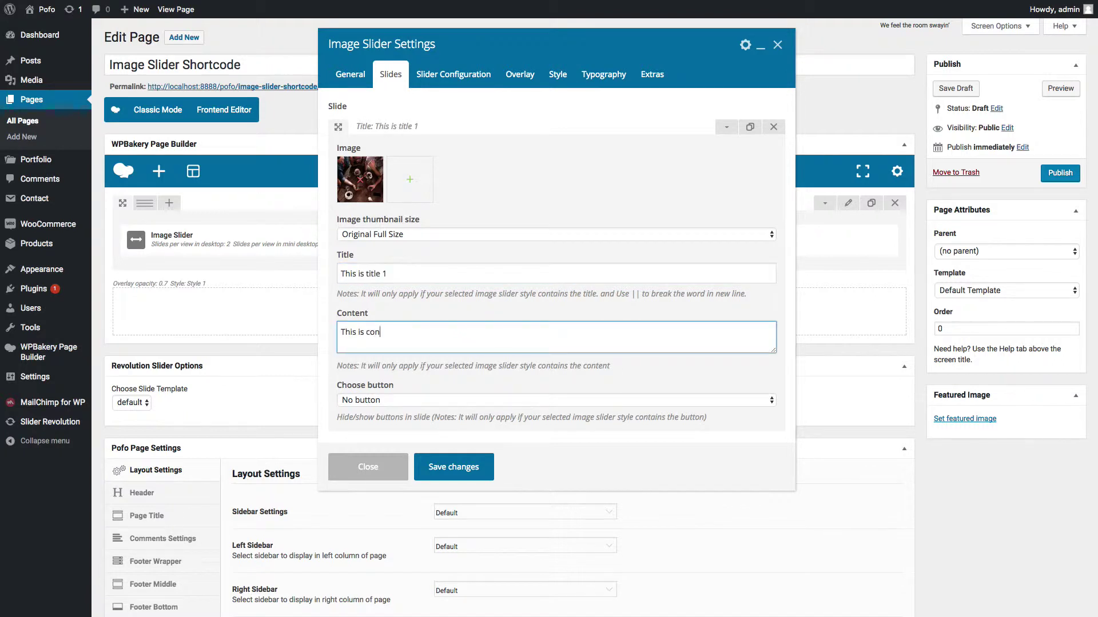
pyautogui.write('tent 1')
# - Choose the Two button option for the slide and link button 1 to # with the text "Button 11"
pyautogui.scroll(-1, 353, 92)
pyautogui.click(389, 375)
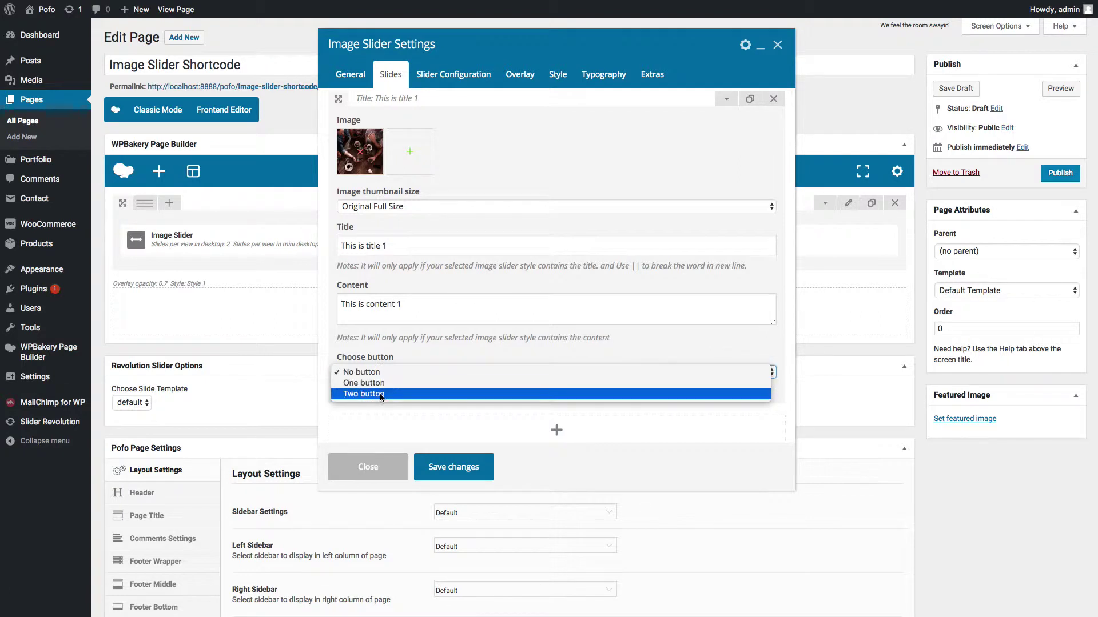
pyautogui.click(380, 393)
pyautogui.scroll(-3, 383, 407)
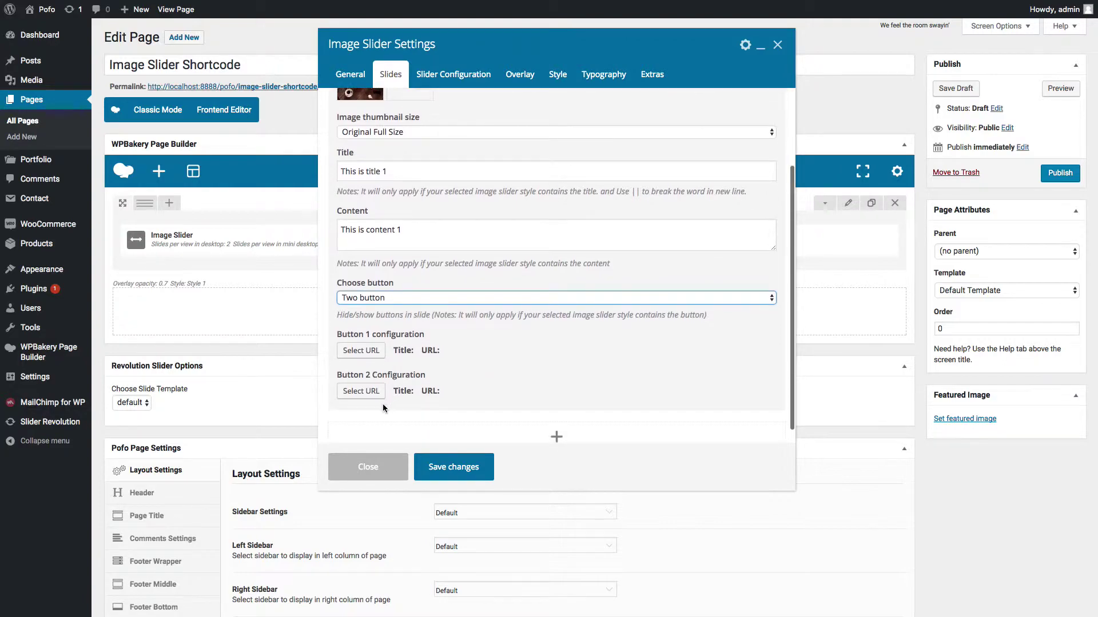
pyautogui.click(361, 351)
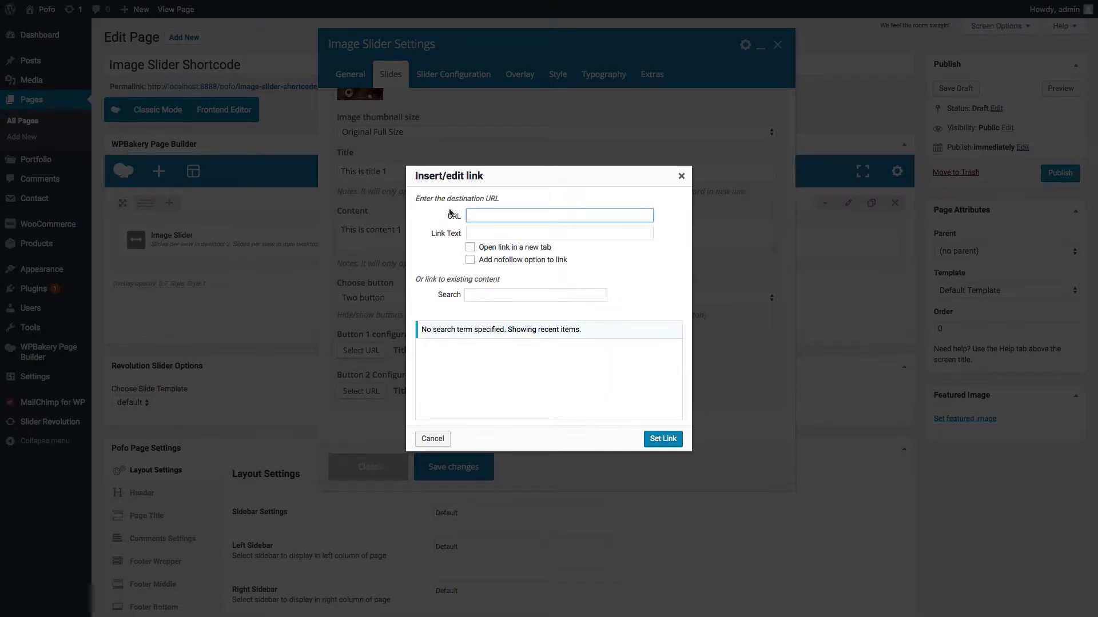
pyautogui.write('#')
pyautogui.press('Tab')
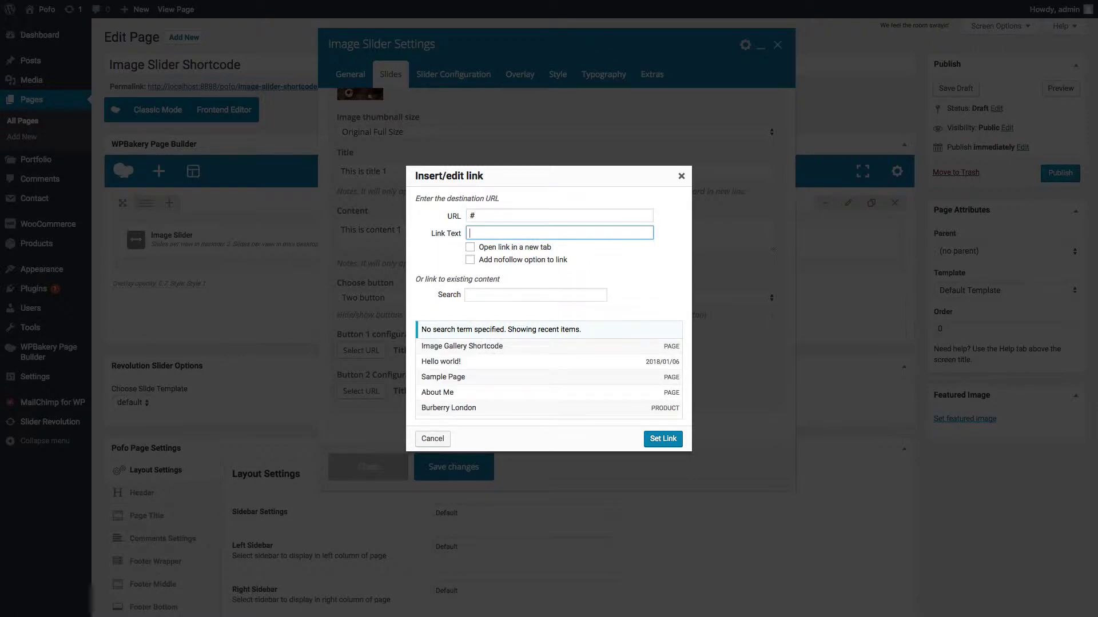
pyautogui.write('But')
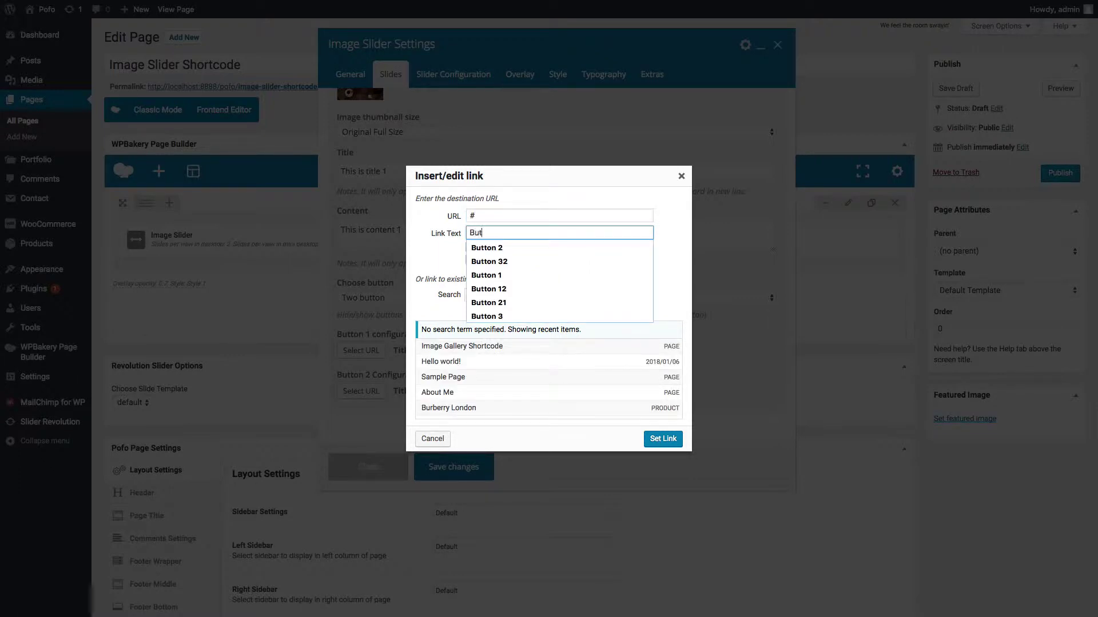
pyautogui.write('ton 11')
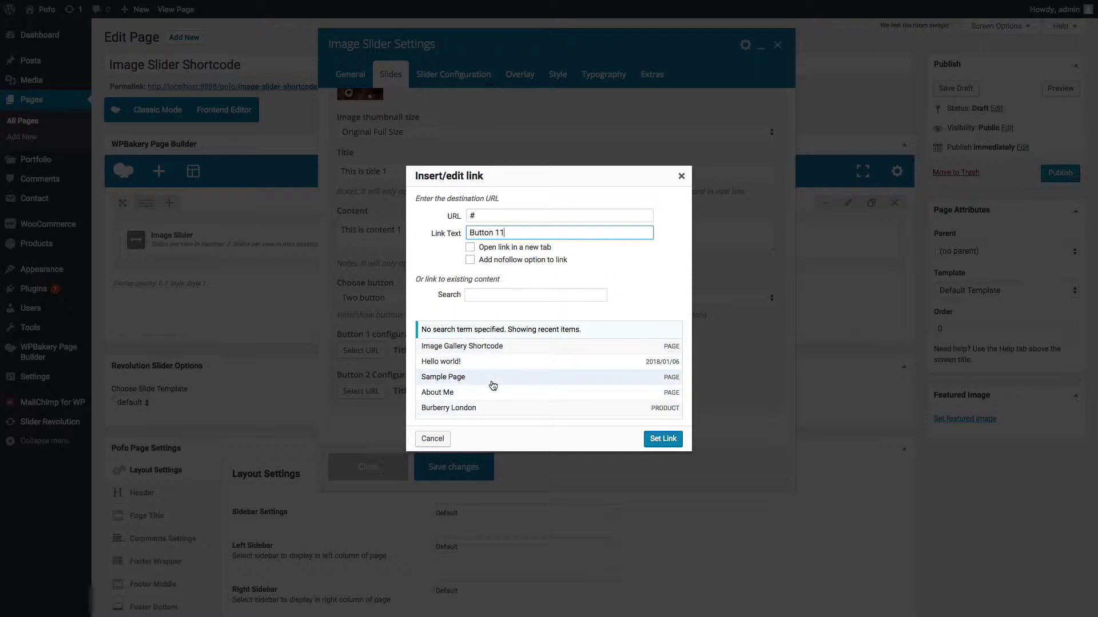
pyautogui.click(663, 438)
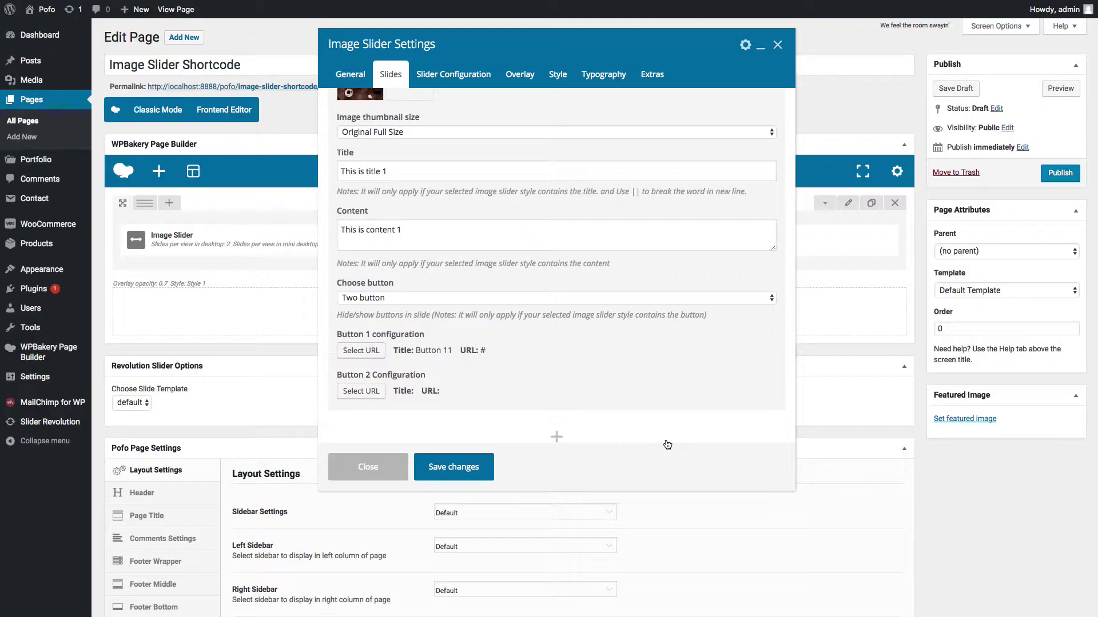
# - Link the slide's button 2 to # with the text "Button 12"
pyautogui.click(361, 392)
pyautogui.write('Button 12')
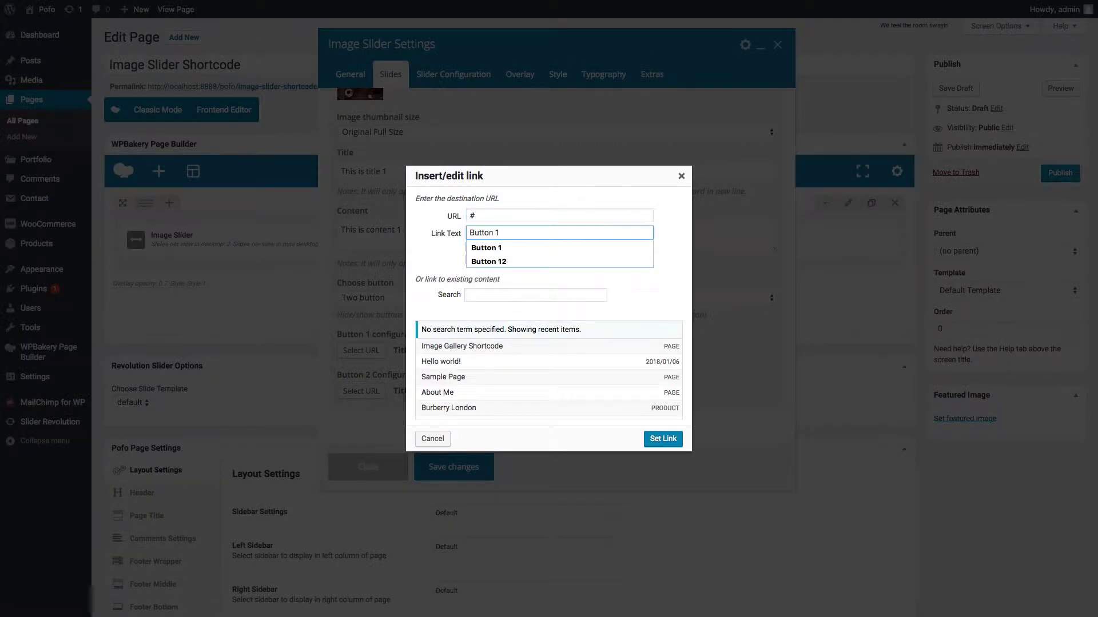
pyautogui.click(667, 445)
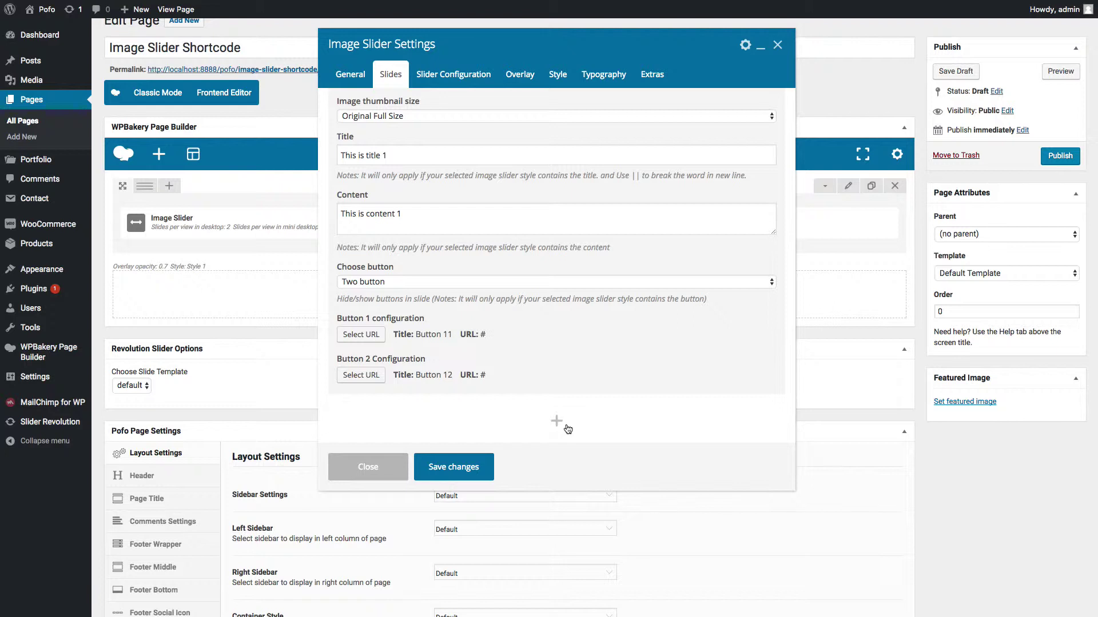
# - Duplicate the slide titled "This is title 1"
pyautogui.scroll(5, 602, 245)
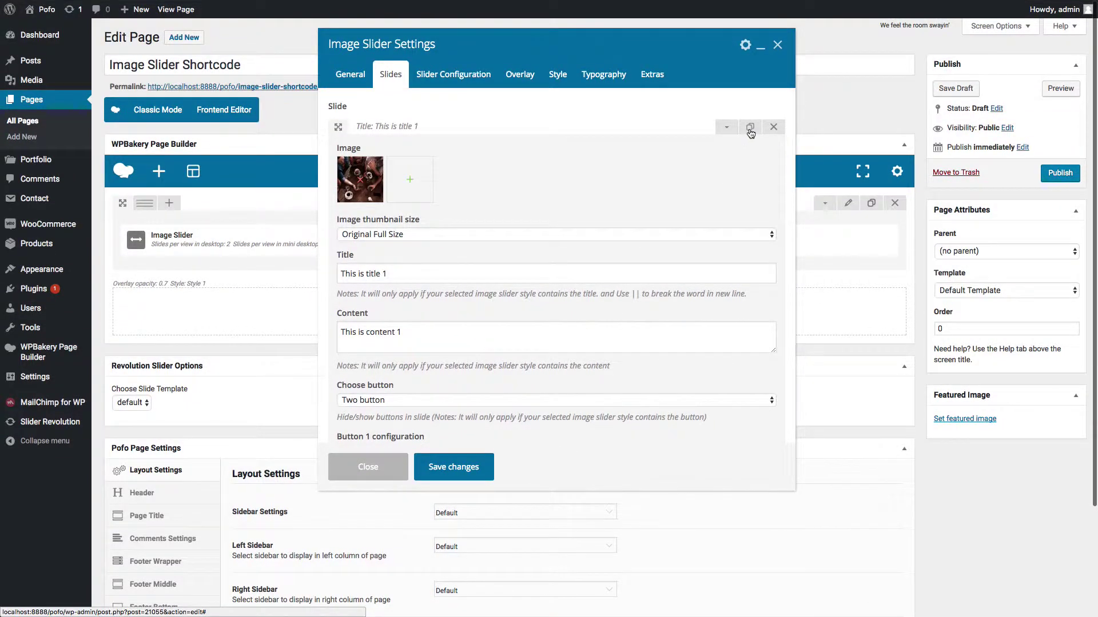
pyautogui.click(750, 128)
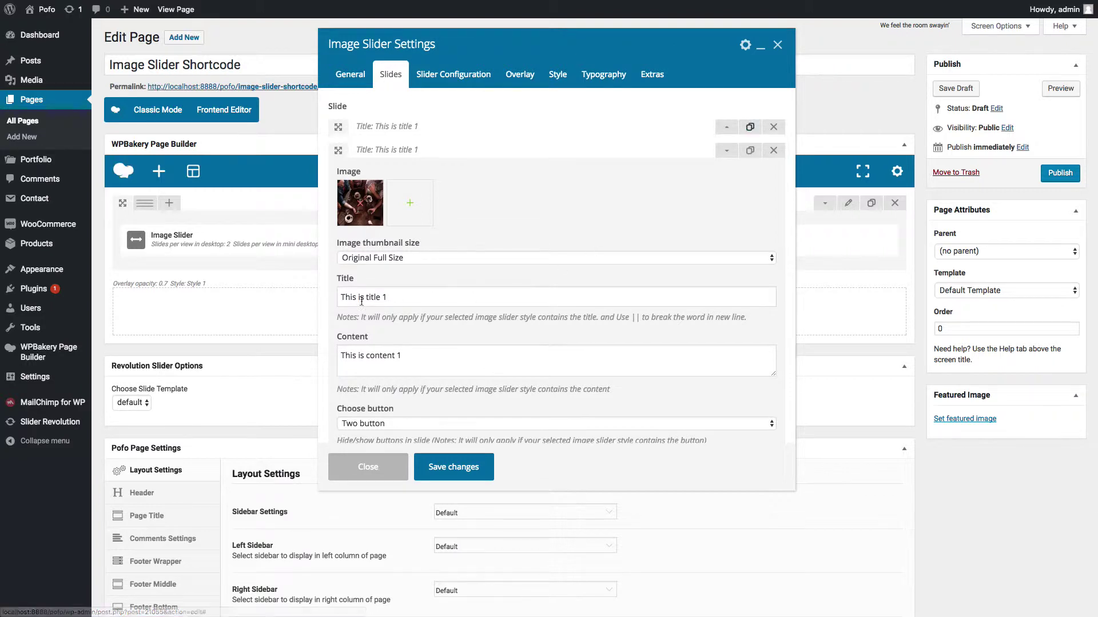
# - Give the duplicated slide the photo of people gathered by a brick wall, the title "This is title 2" and the content "This is content 2"
pyautogui.click(411, 207)
pyautogui.click(1044, 589)
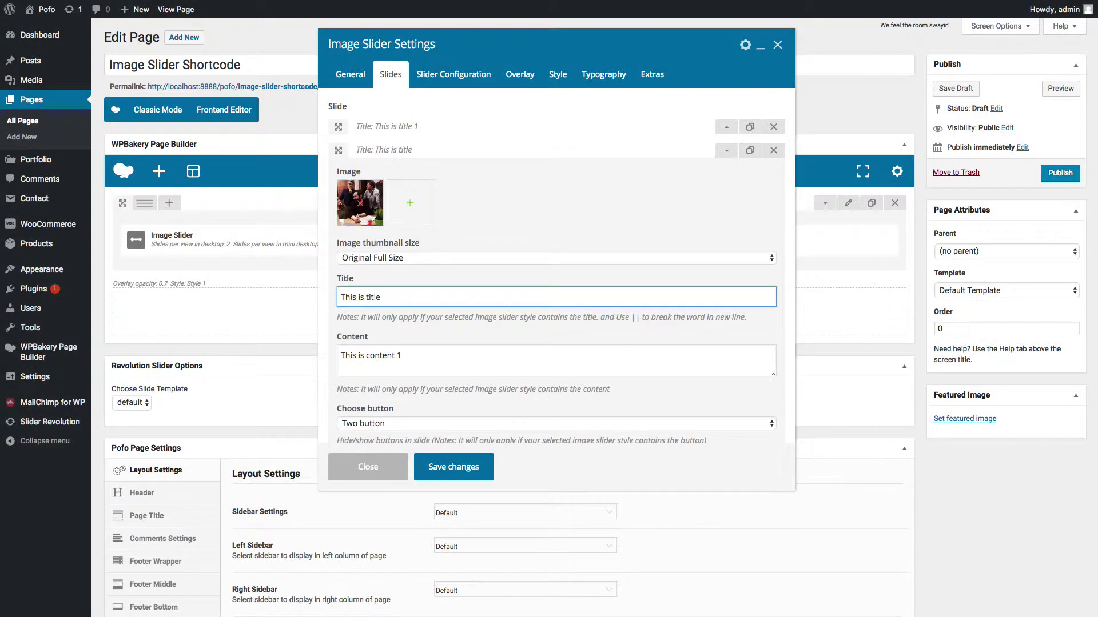
pyautogui.write('2')
pyautogui.click(428, 355)
pyautogui.press('BackSpace')
pyautogui.write('2')
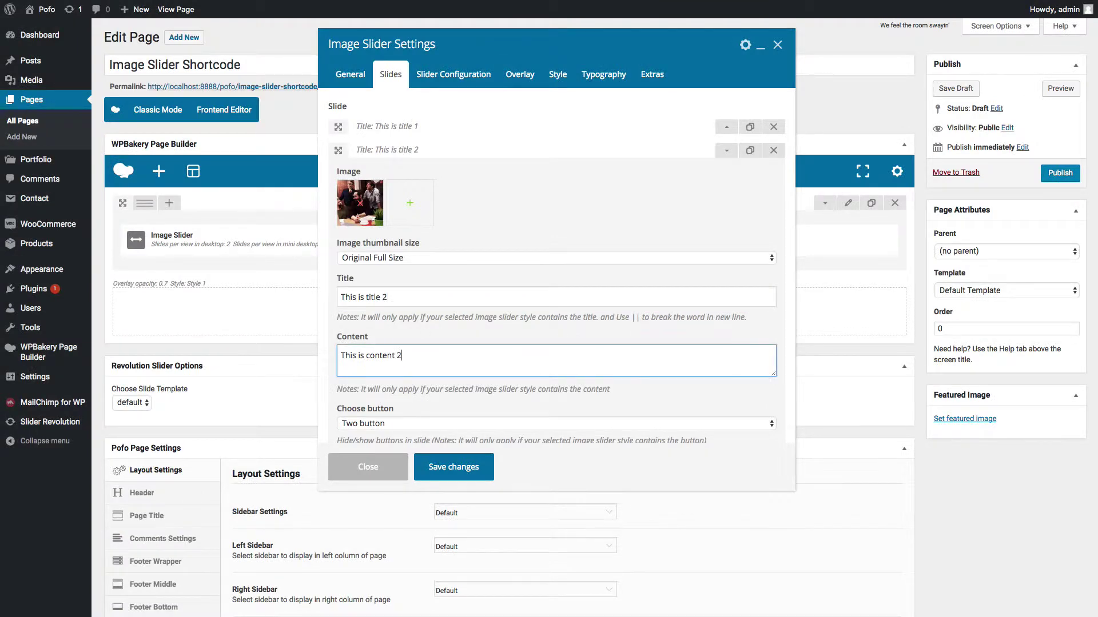
pyautogui.scroll(-3, 411, 367)
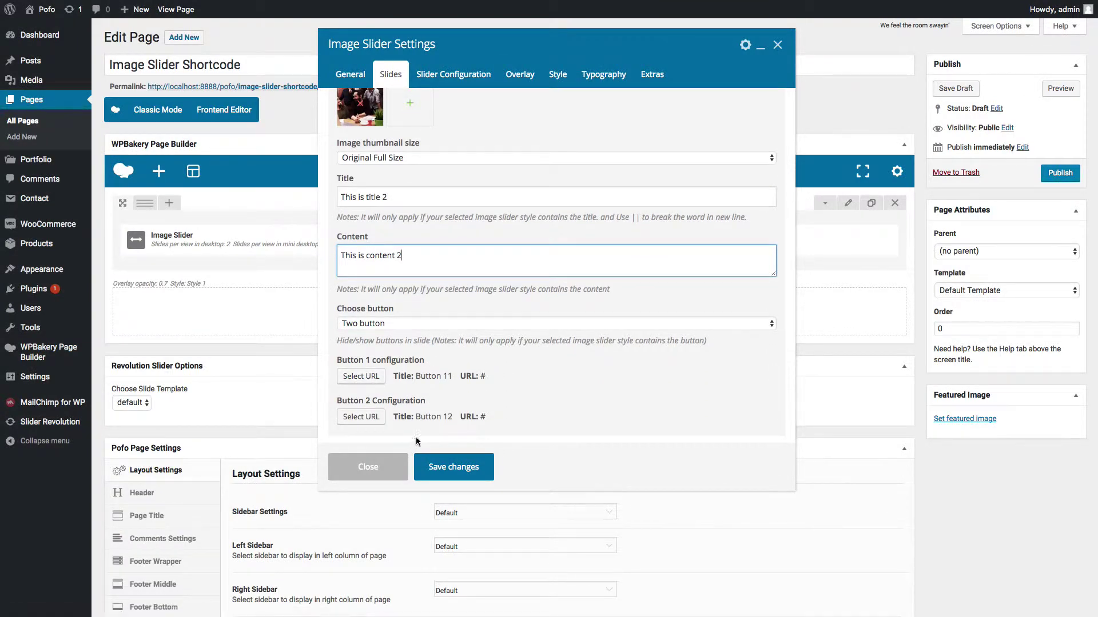
# - Duplicate the second slide and give the copy the image slider-img-1.jpg, the title "This is title 3" and the content "This is content 3"
pyautogui.scroll(3, 414, 442)
pyautogui.click(751, 152)
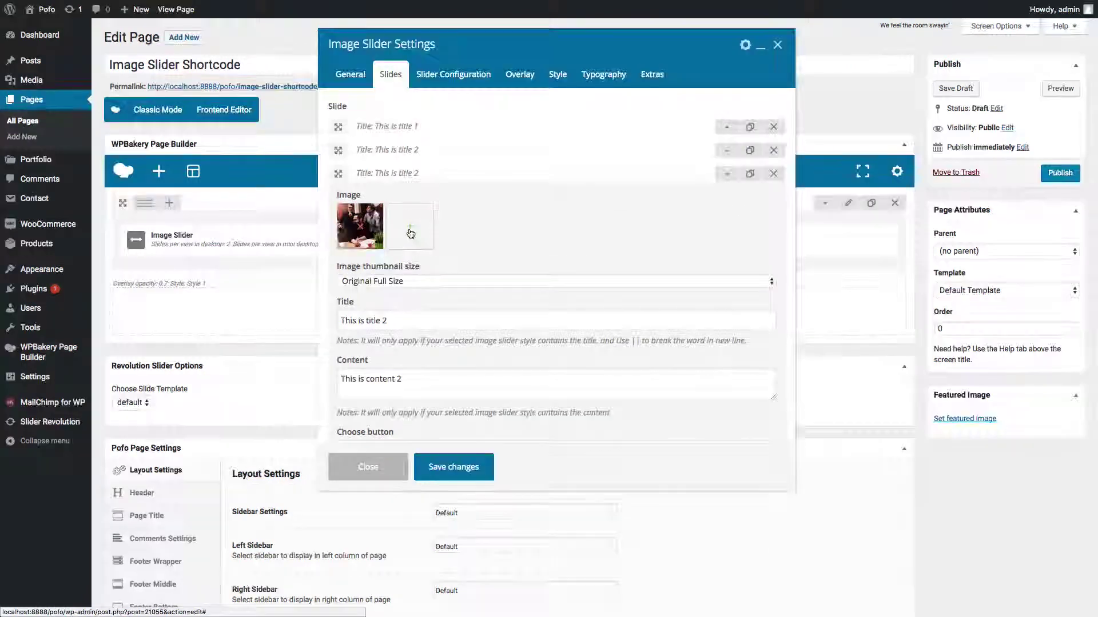
pyautogui.click(410, 233)
pyautogui.click(238, 164)
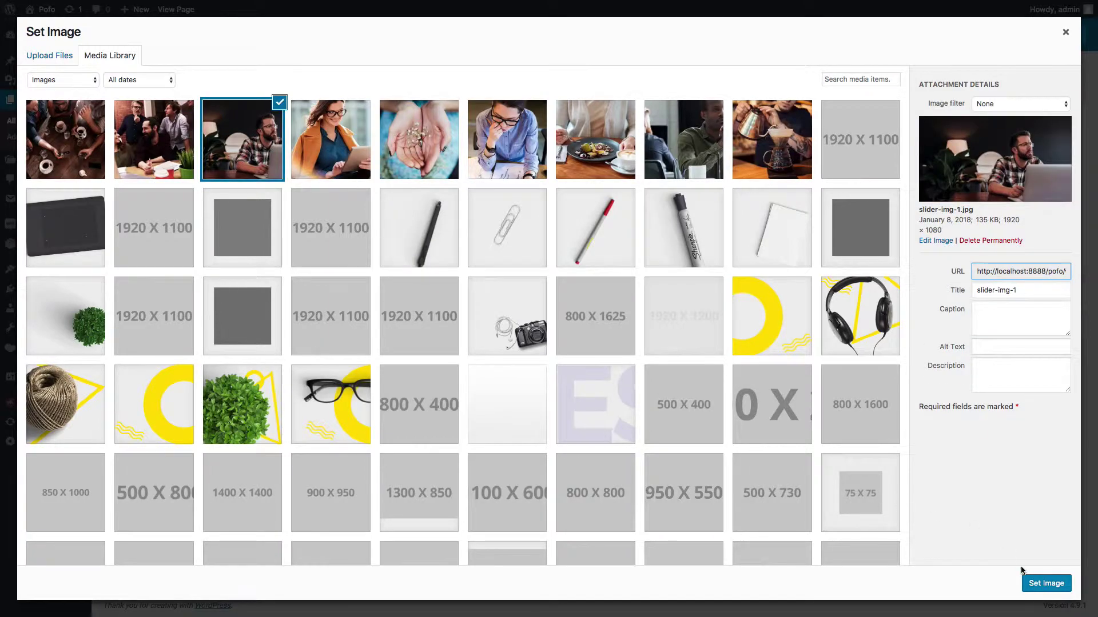
pyautogui.click(1033, 583)
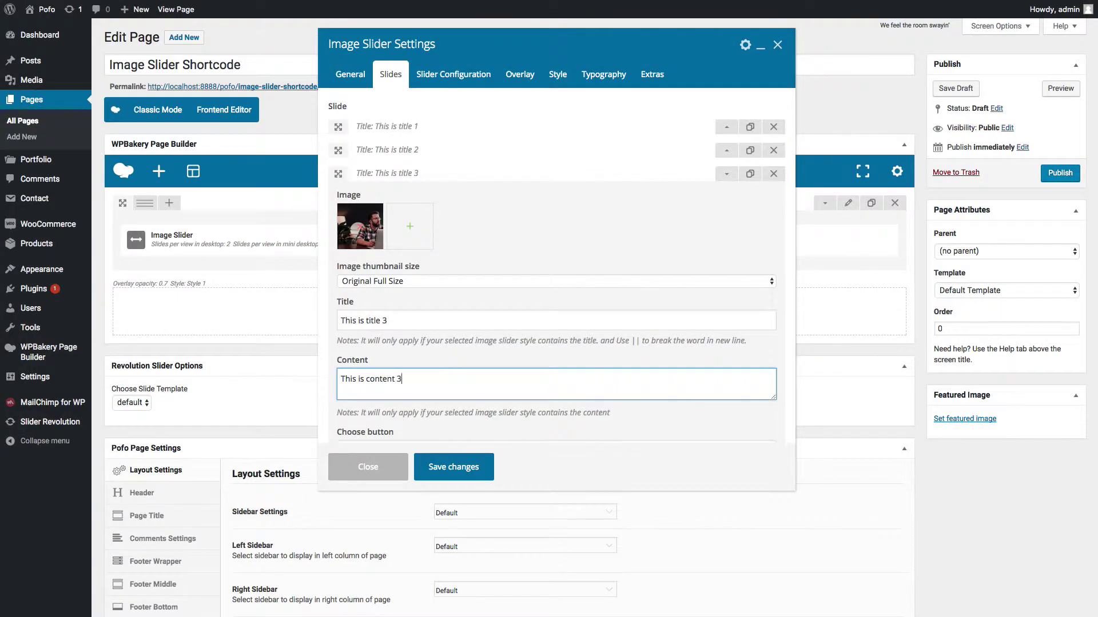
pyautogui.scroll(-1, 424, 384)
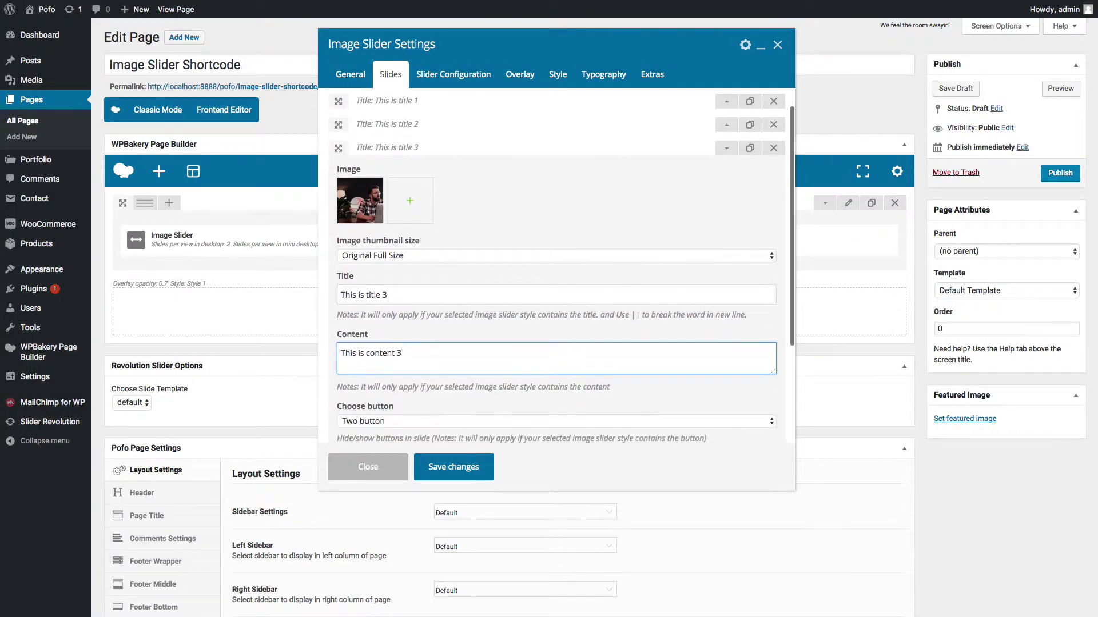
# - Set the slider's transition style to Slide Style and turn on Auto play and Loop
pyautogui.click(458, 76)
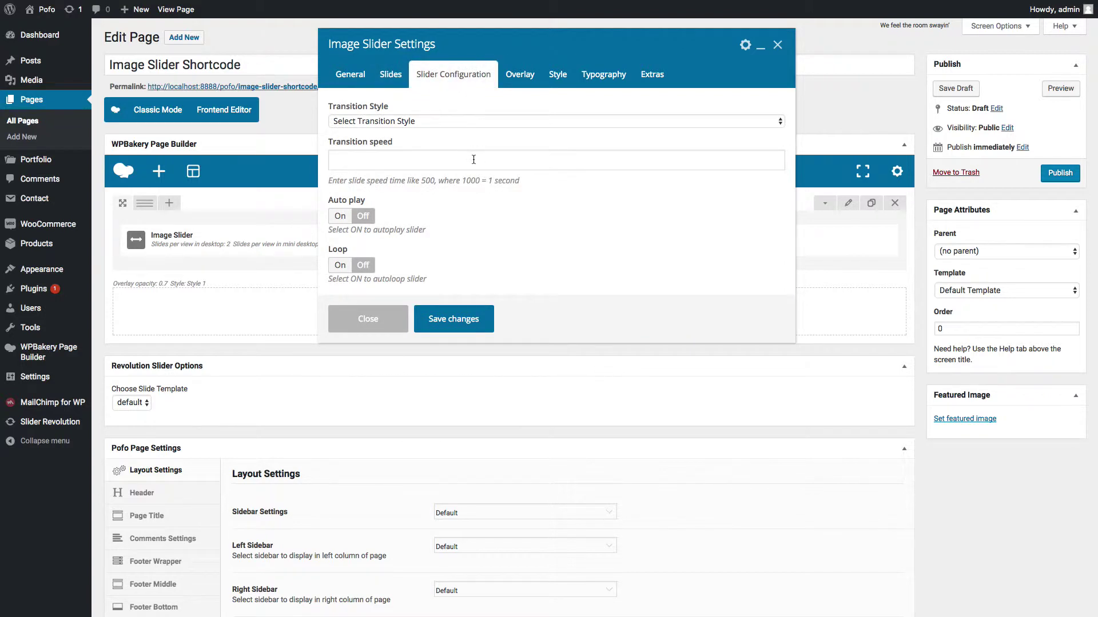
pyautogui.click(402, 123)
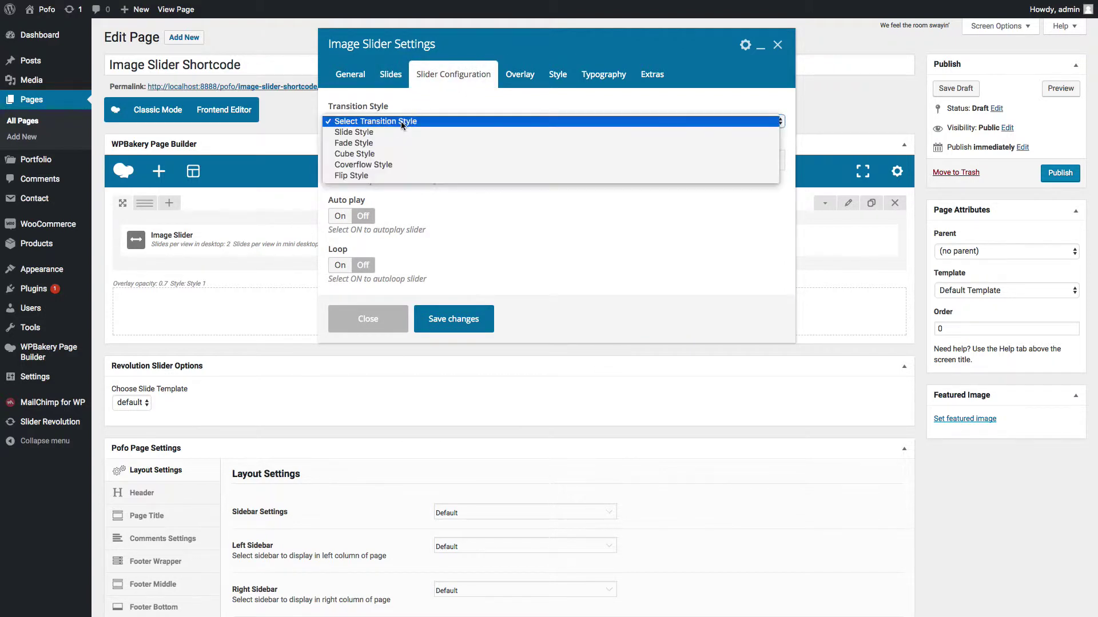
pyautogui.click(369, 133)
pyautogui.click(374, 163)
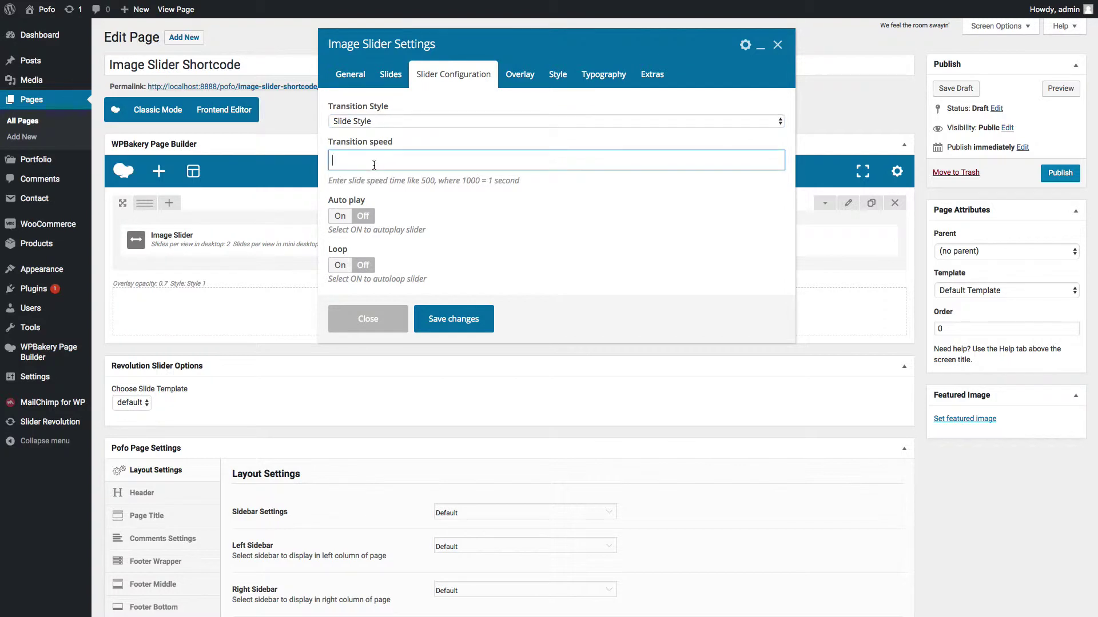
pyautogui.click(339, 216)
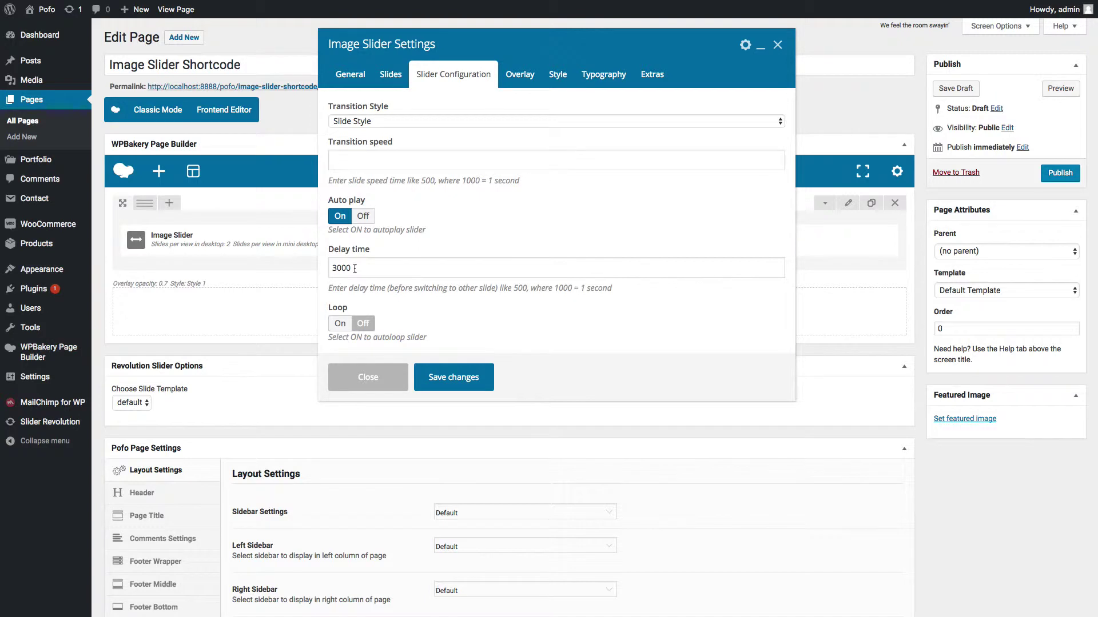
pyautogui.click(340, 325)
# - Enable the slider overlay with a black color and an opacity of 0.4
pyautogui.click(520, 78)
pyautogui.click(340, 122)
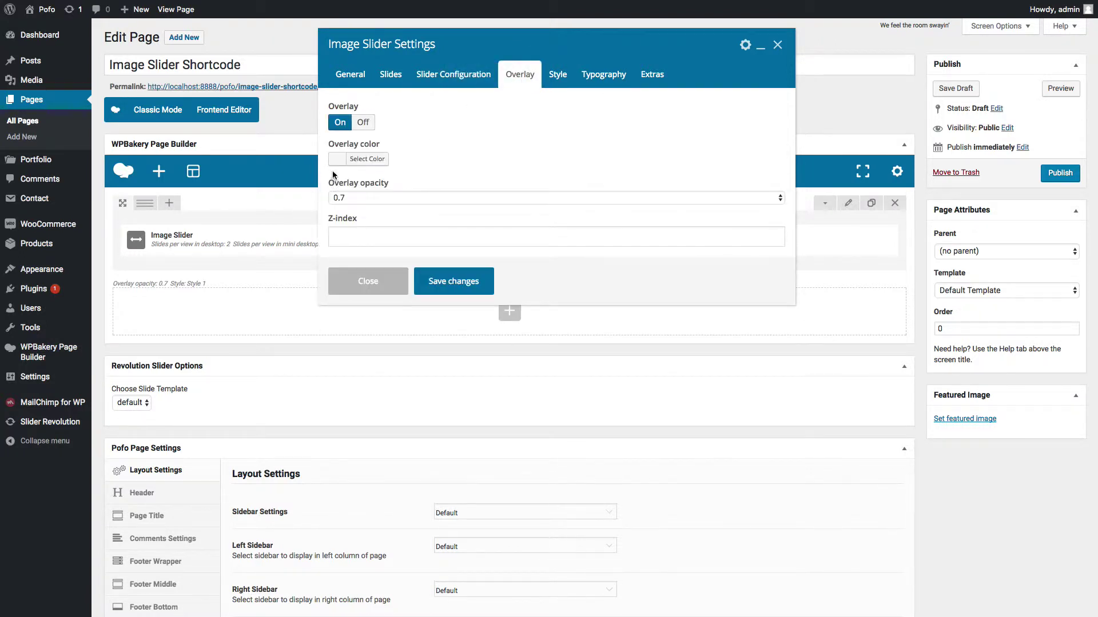
pyautogui.click(339, 161)
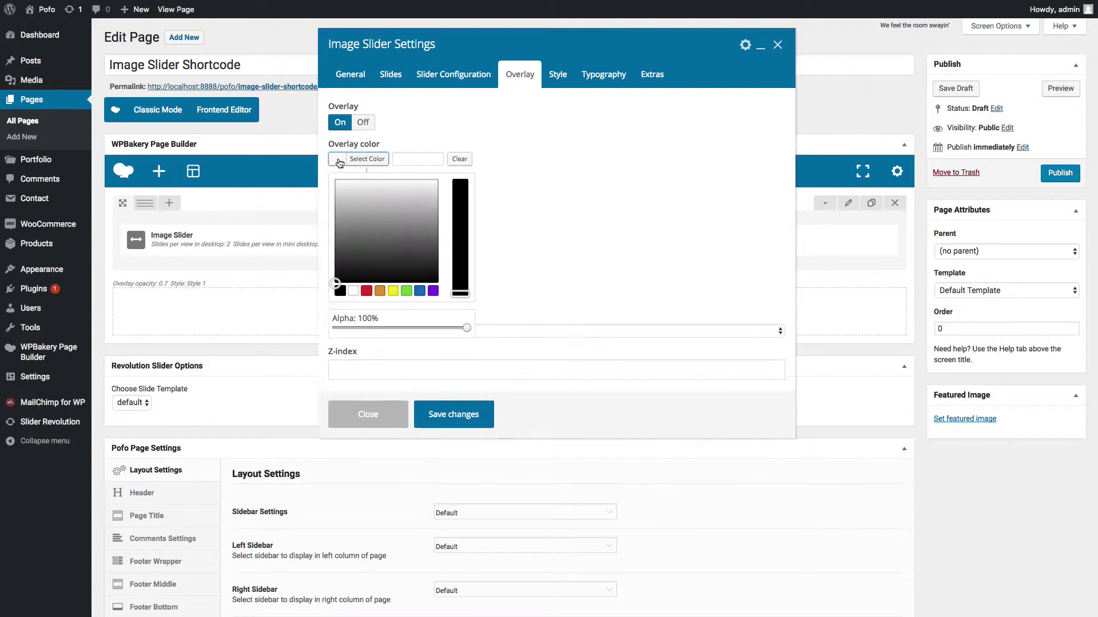
pyautogui.click(341, 291)
pyautogui.click(568, 233)
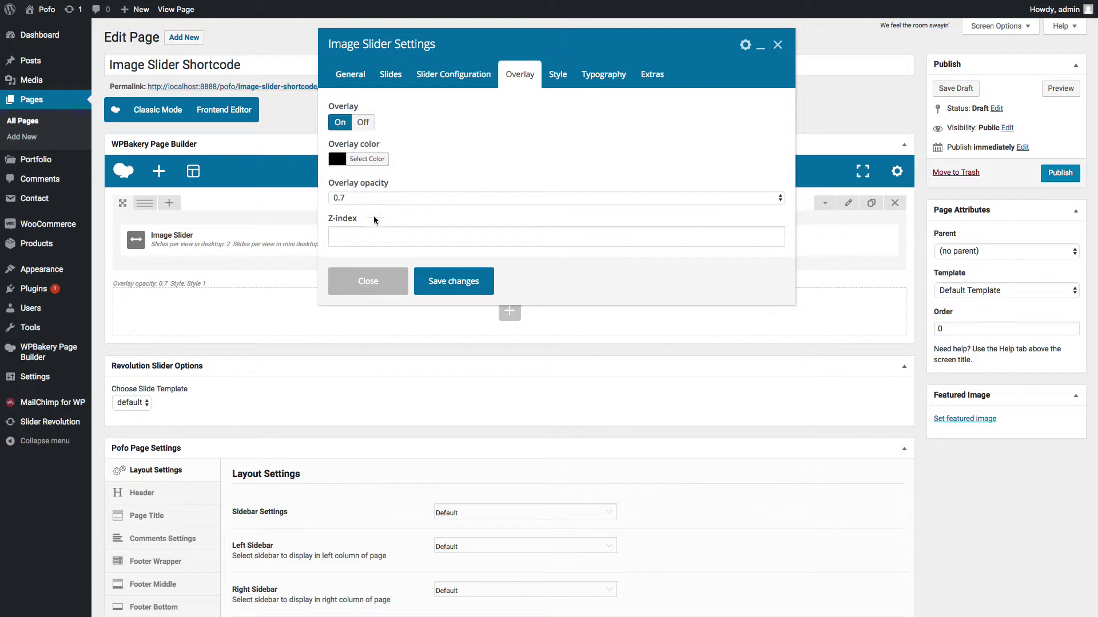
pyautogui.click(372, 197)
pyautogui.click(362, 170)
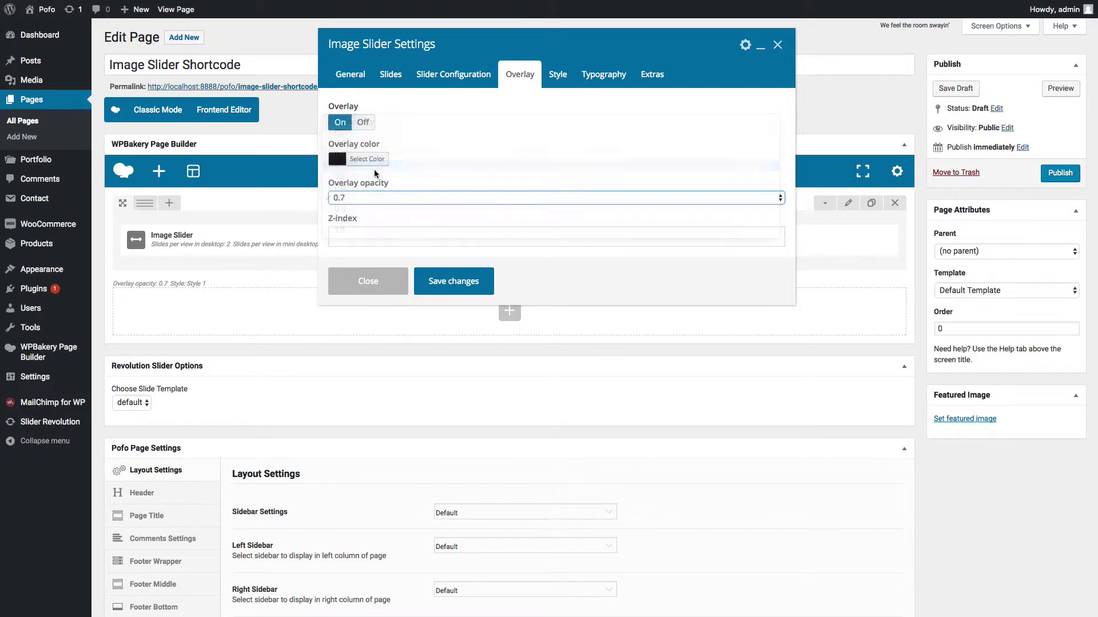
# - Examine the slider's style options, title and content typography settings, element ID and extra class name fields
pyautogui.click(559, 75)
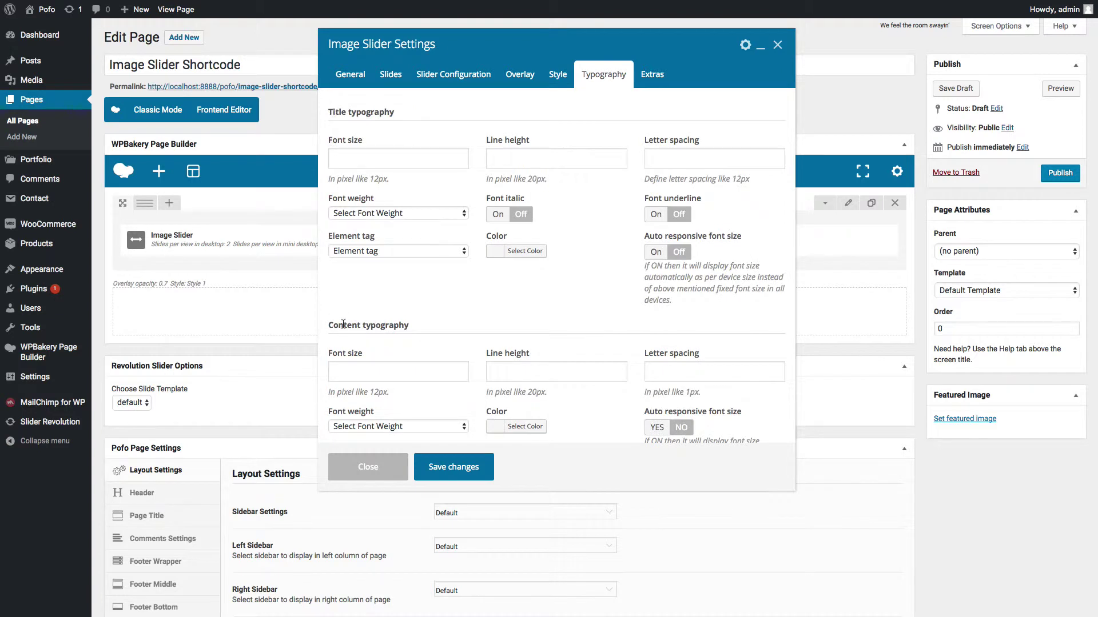
pyautogui.doubleClick(343, 324)
pyautogui.doubleClick(343, 114)
pyautogui.click(380, 158)
pyautogui.click(510, 159)
pyautogui.press('Tab')
pyautogui.click(378, 215)
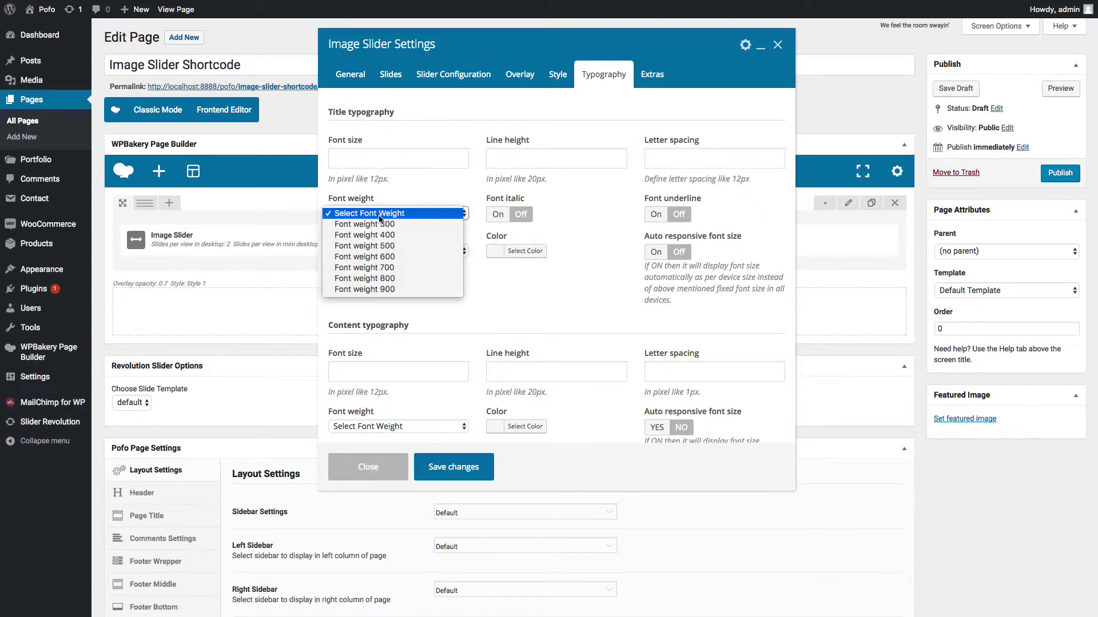
pyautogui.press('Escape')
pyautogui.click(380, 257)
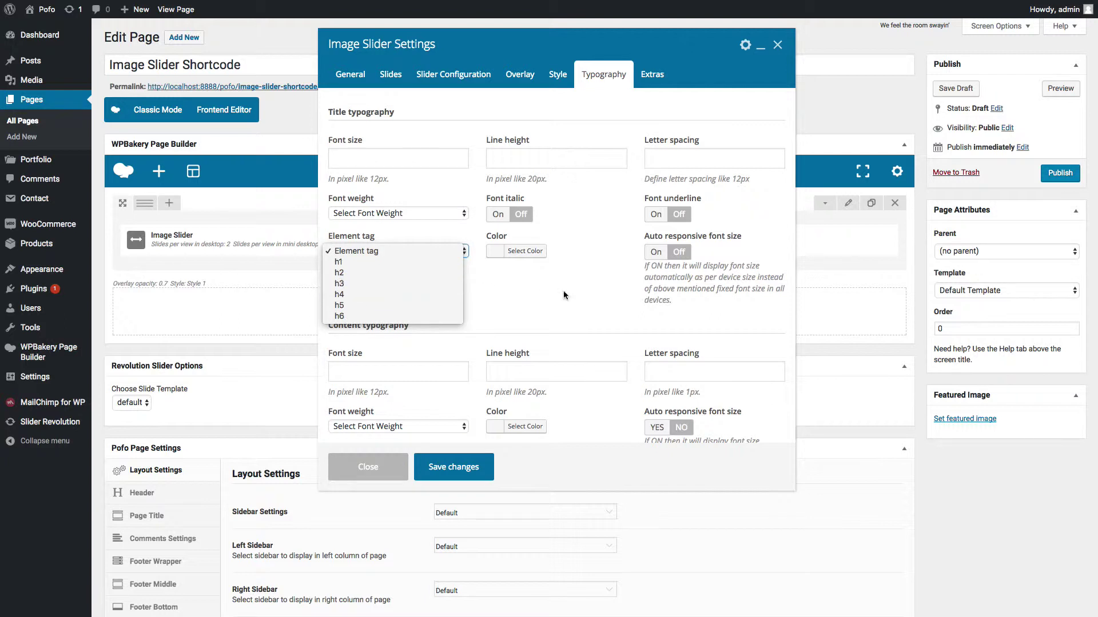
pyautogui.press('Escape')
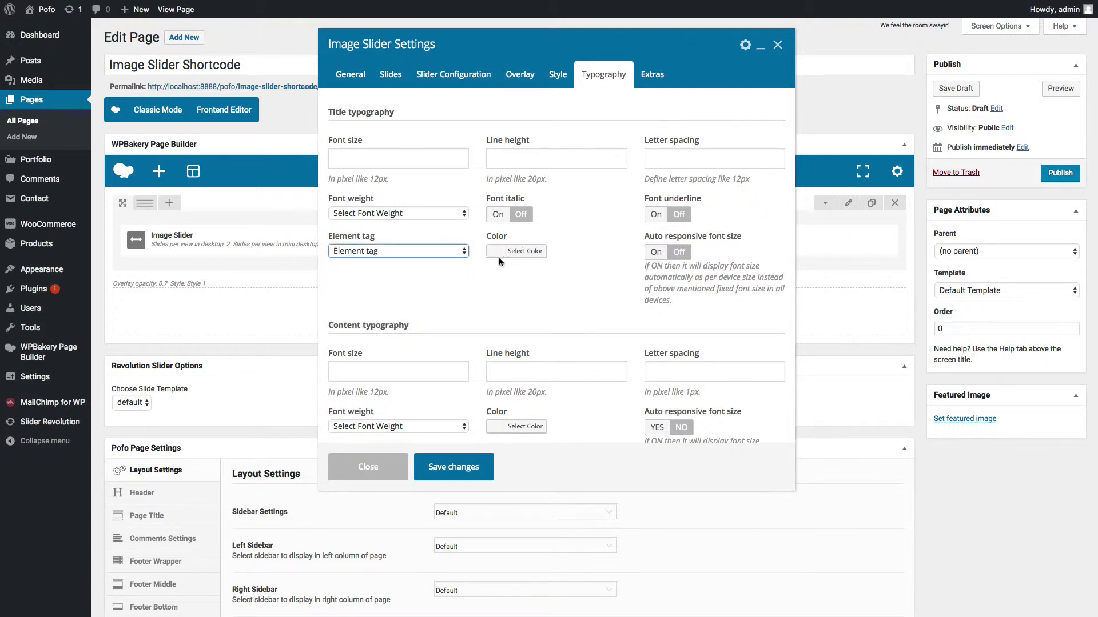
pyautogui.click(652, 74)
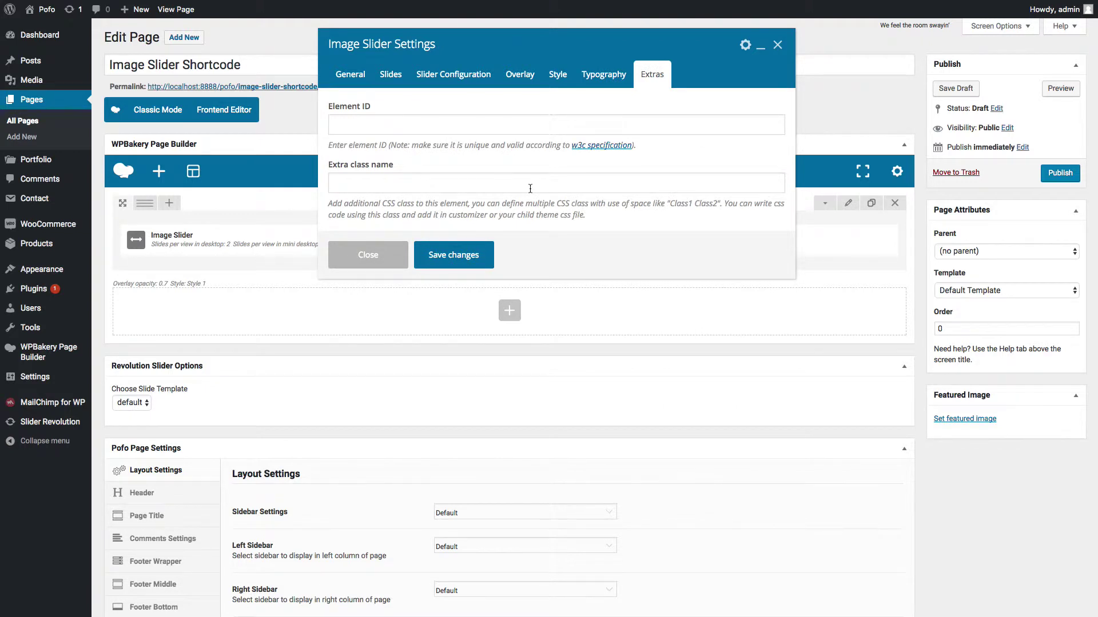
pyautogui.click(387, 131)
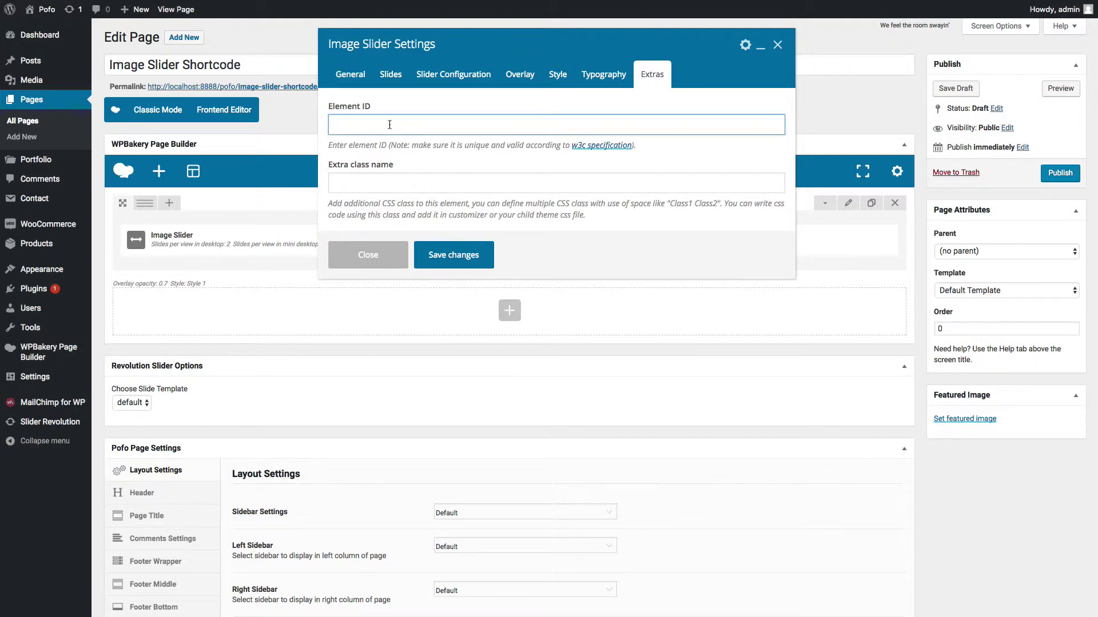
pyautogui.click(395, 184)
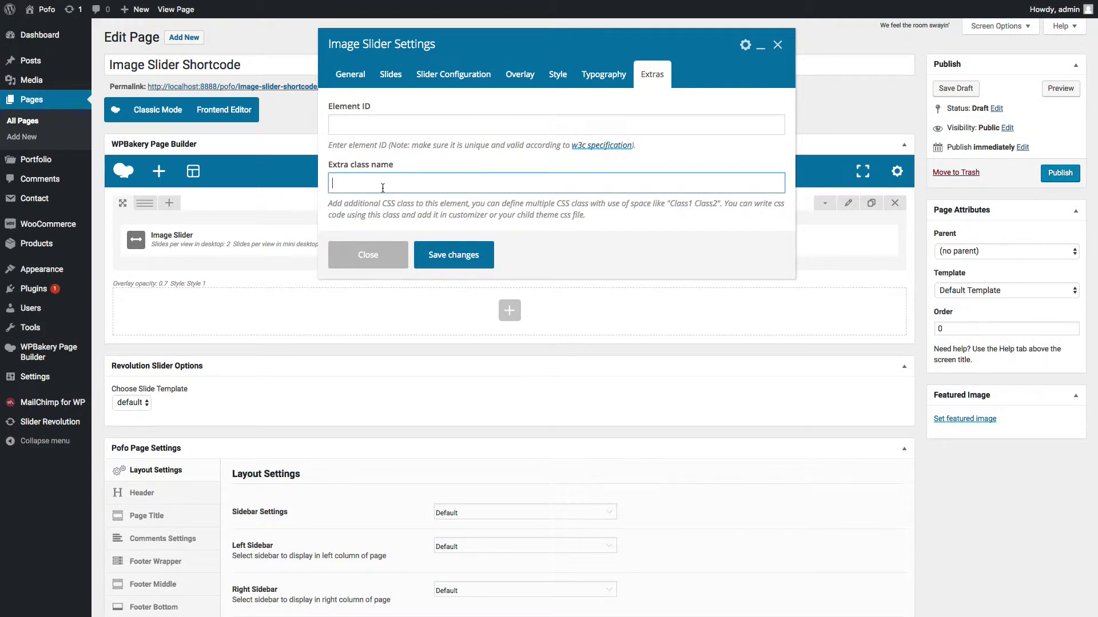
pyautogui.click(379, 132)
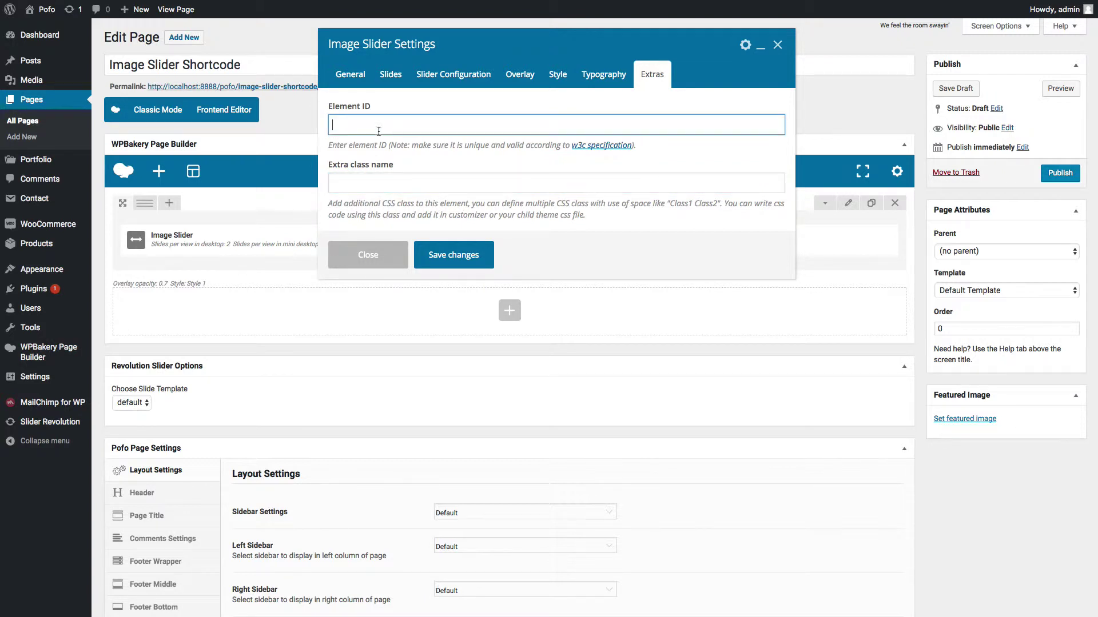
pyautogui.click(396, 185)
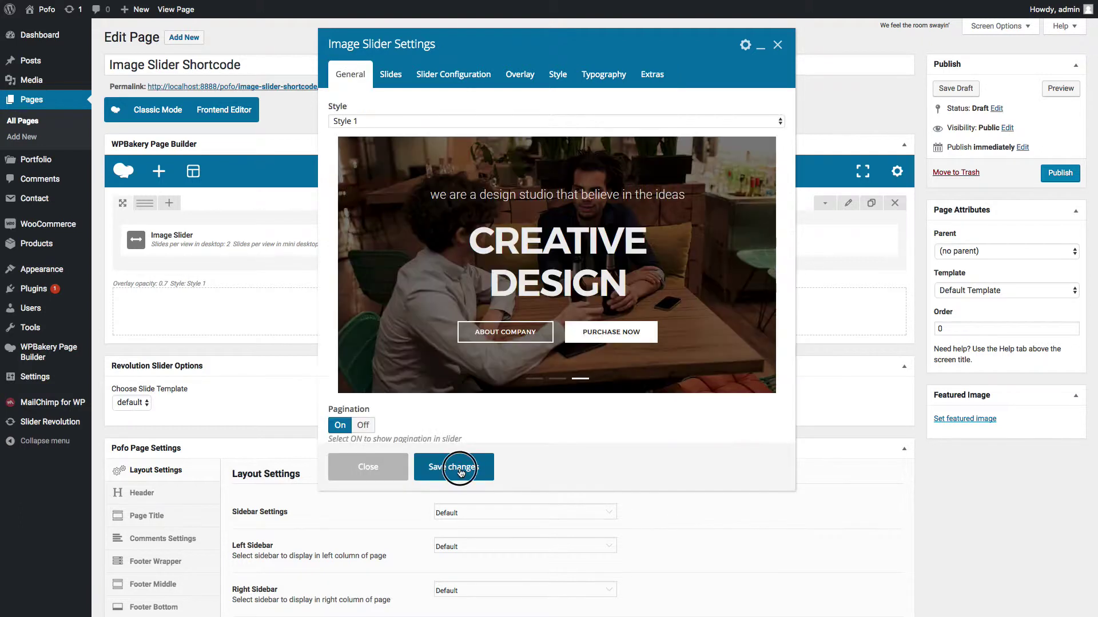
# - Save the image slider settings and preview the page to check the slides
pyautogui.click(465, 465)
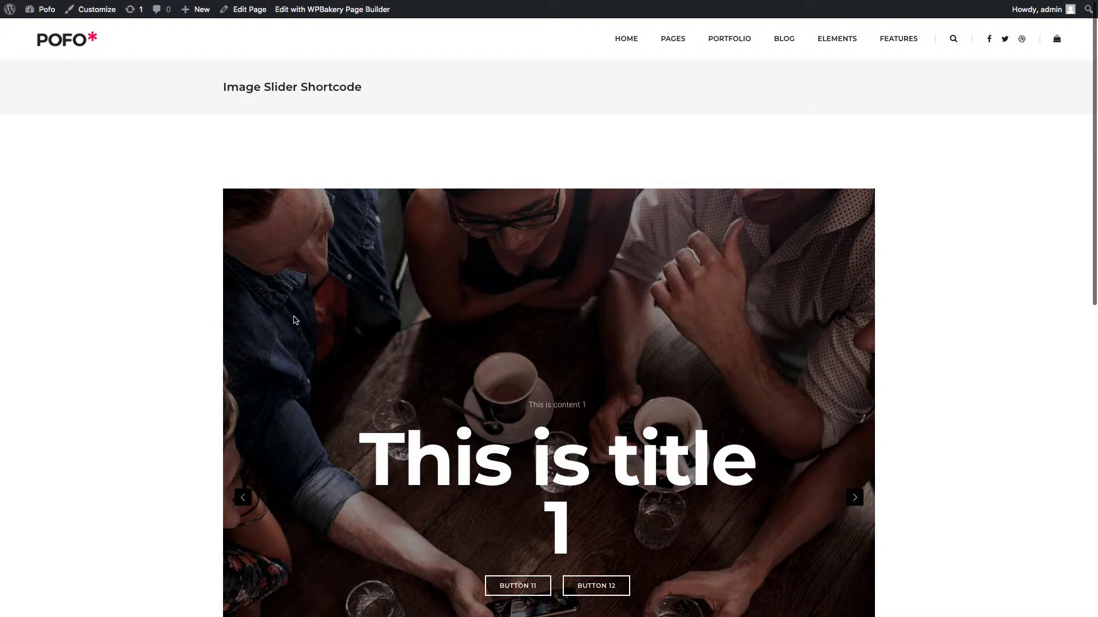
pyautogui.scroll(-2, 395, 389)
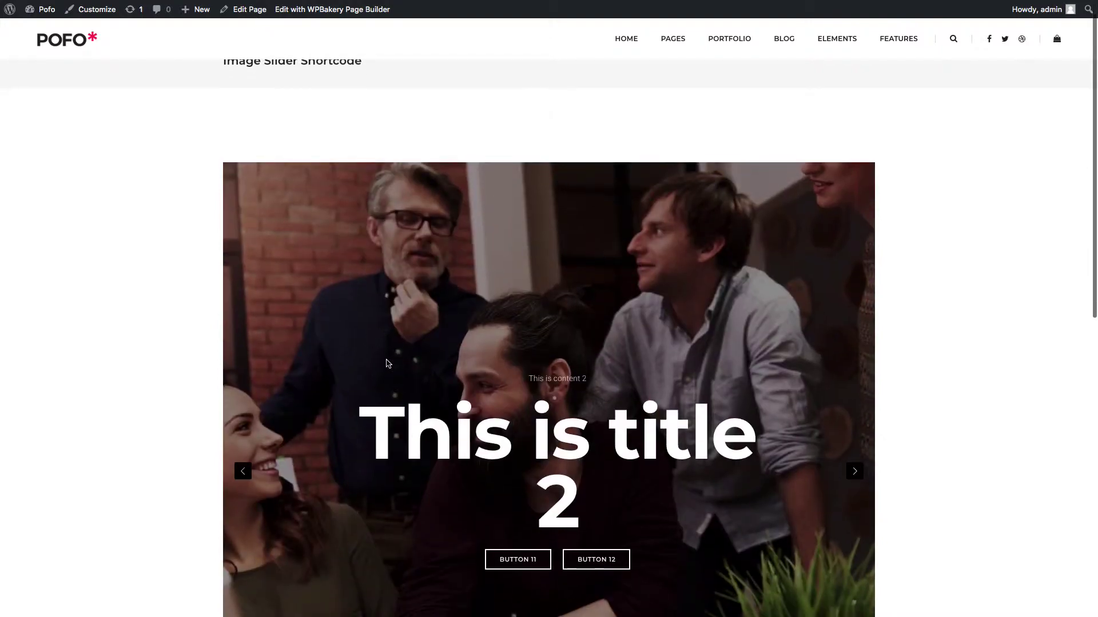
pyautogui.scroll(-2, 387, 364)
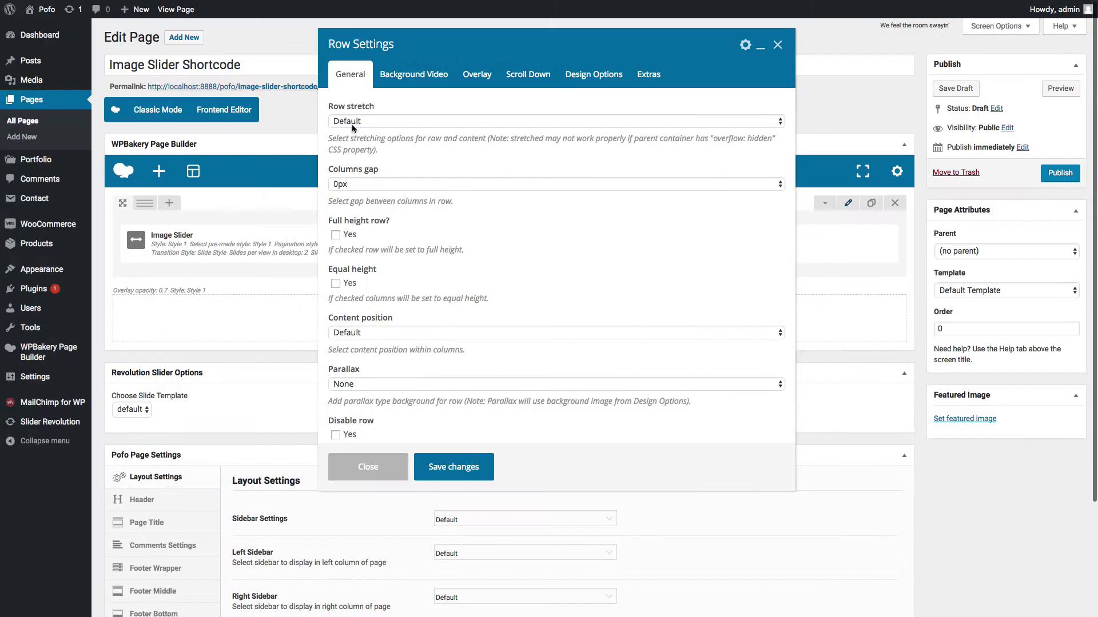
# - Set the row stretch to "Stretch row and content (no paddings)", save the row settings and preview the page
pyautogui.click(356, 121)
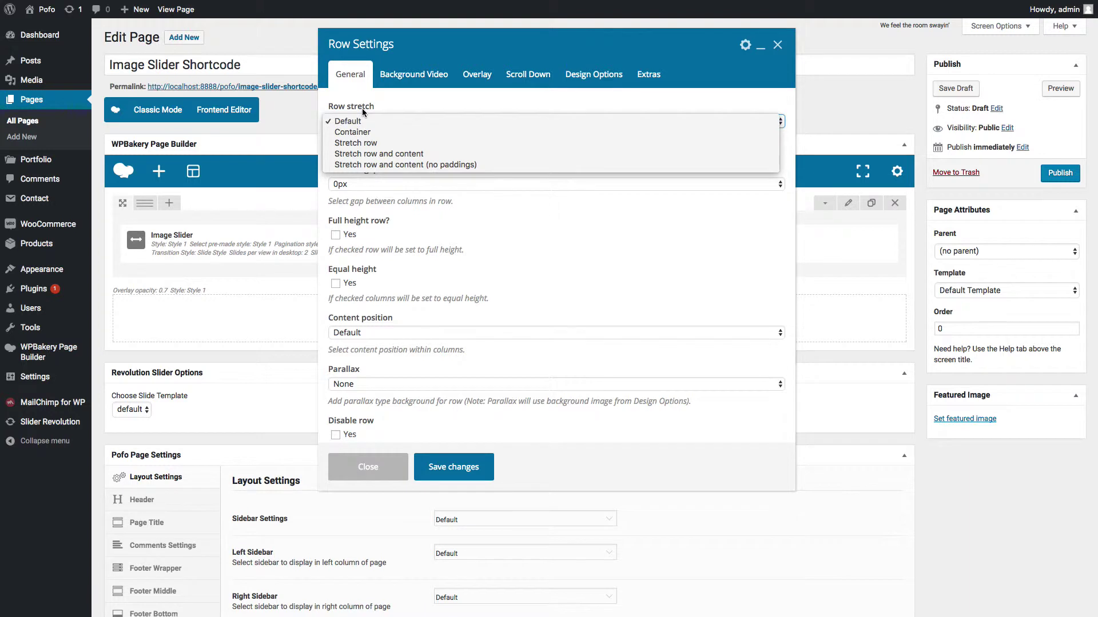
pyautogui.click(392, 165)
pyautogui.click(441, 471)
pyautogui.click(1060, 90)
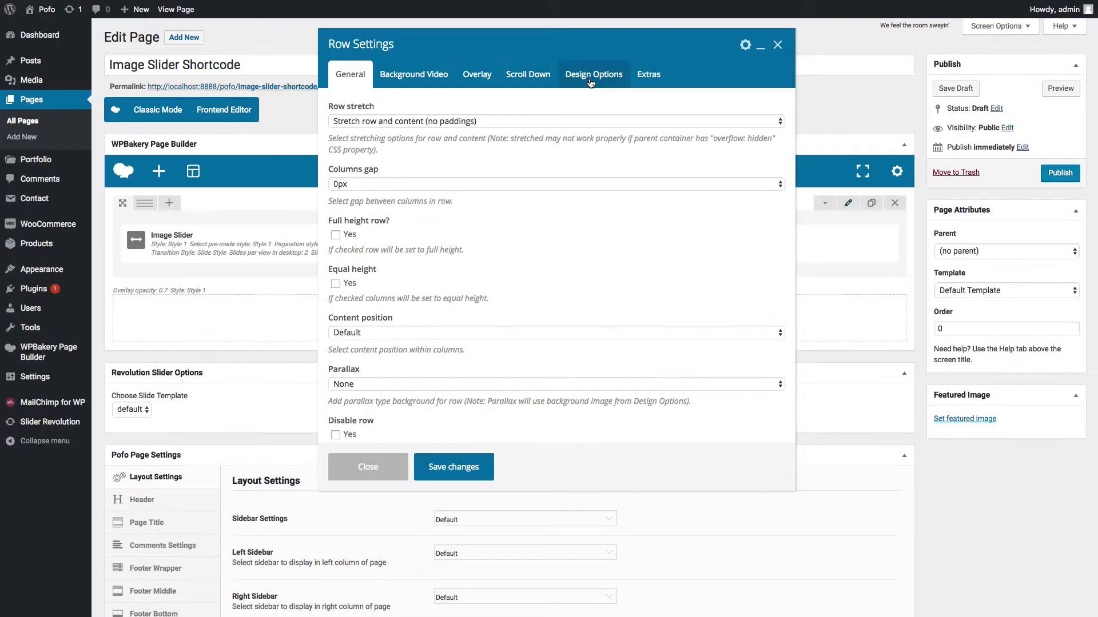
# - Set the row's padding to 0 on all four sides and save the row settings
pyautogui.click(594, 76)
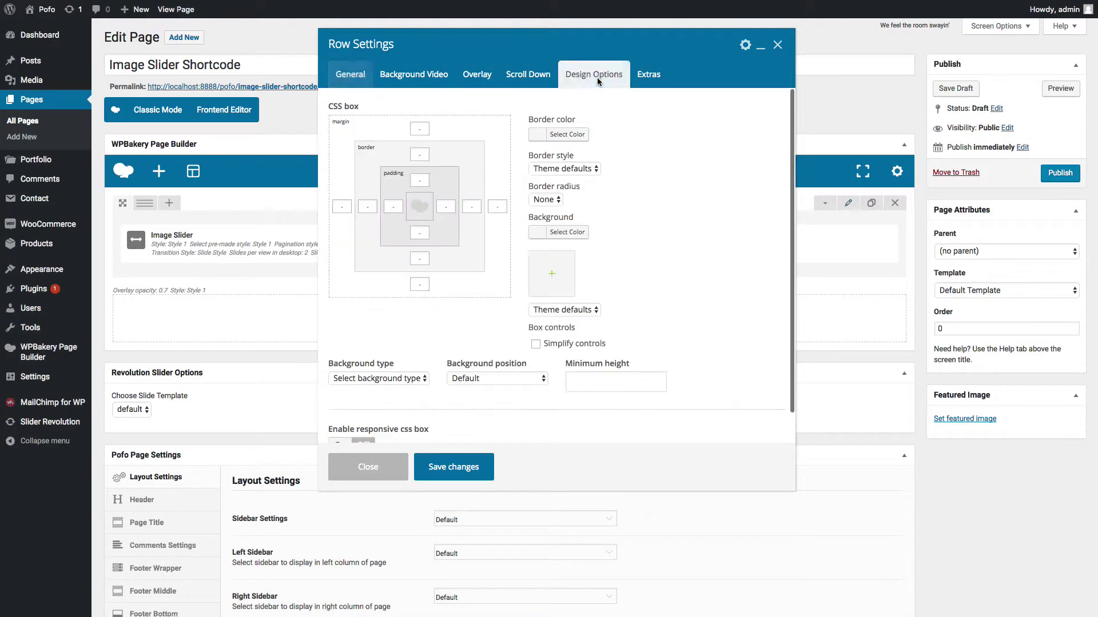
pyautogui.click(420, 180)
pyautogui.write('0')
pyautogui.press('Tab')
pyautogui.write('0')
pyautogui.press('Tab')
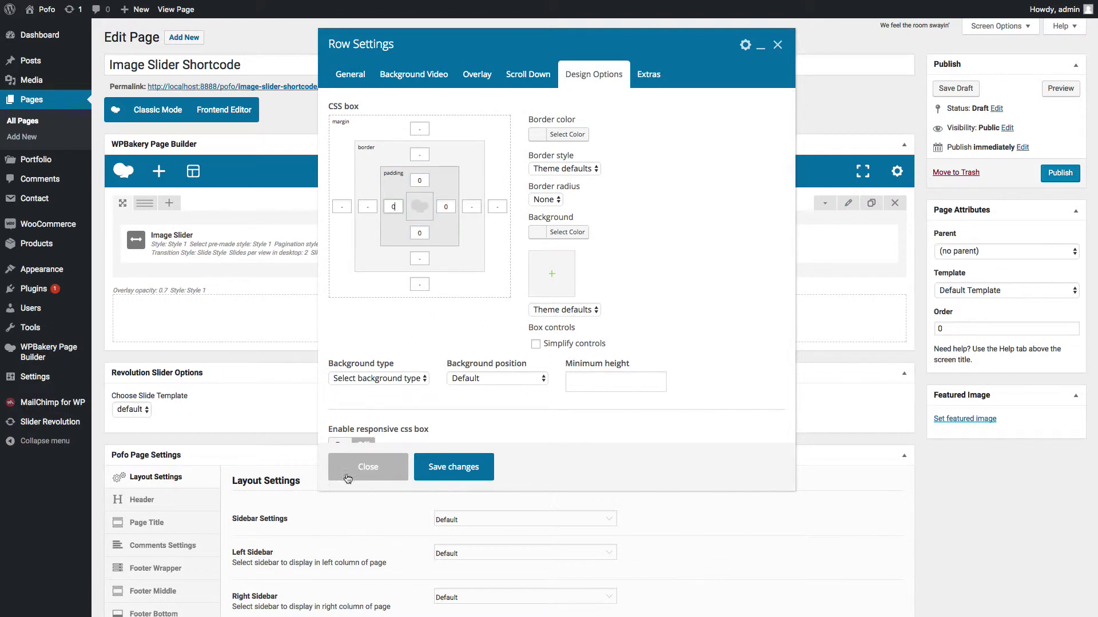
pyautogui.click(468, 467)
# - Turn the page title display to Off in the Pofo page settings
pyautogui.scroll(-3, 321, 460)
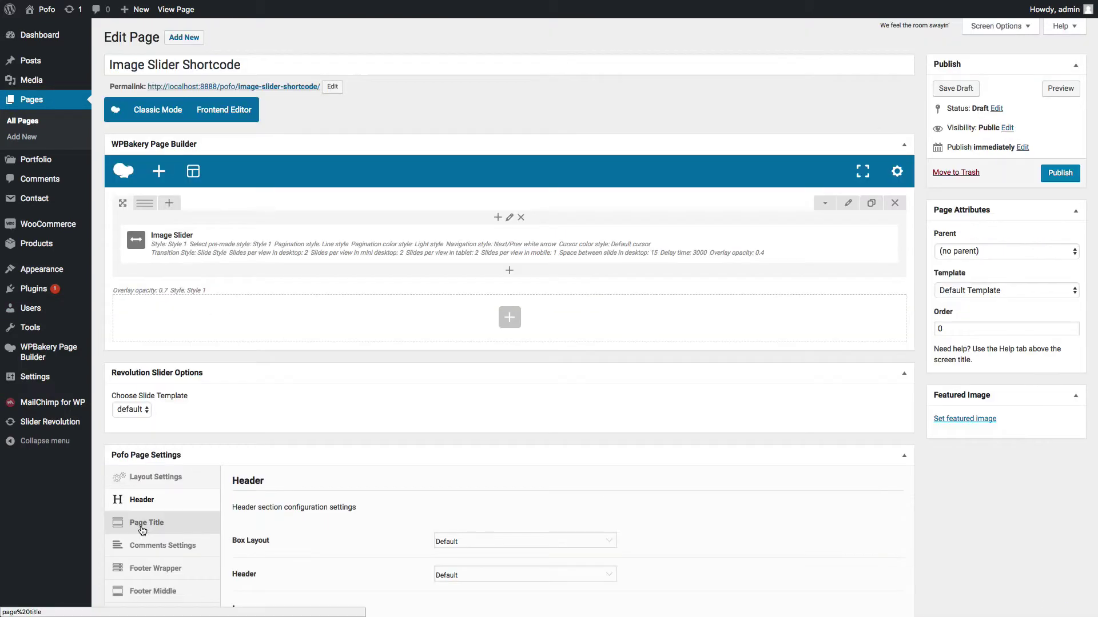
pyautogui.click(144, 525)
pyautogui.scroll(-2, 337, 524)
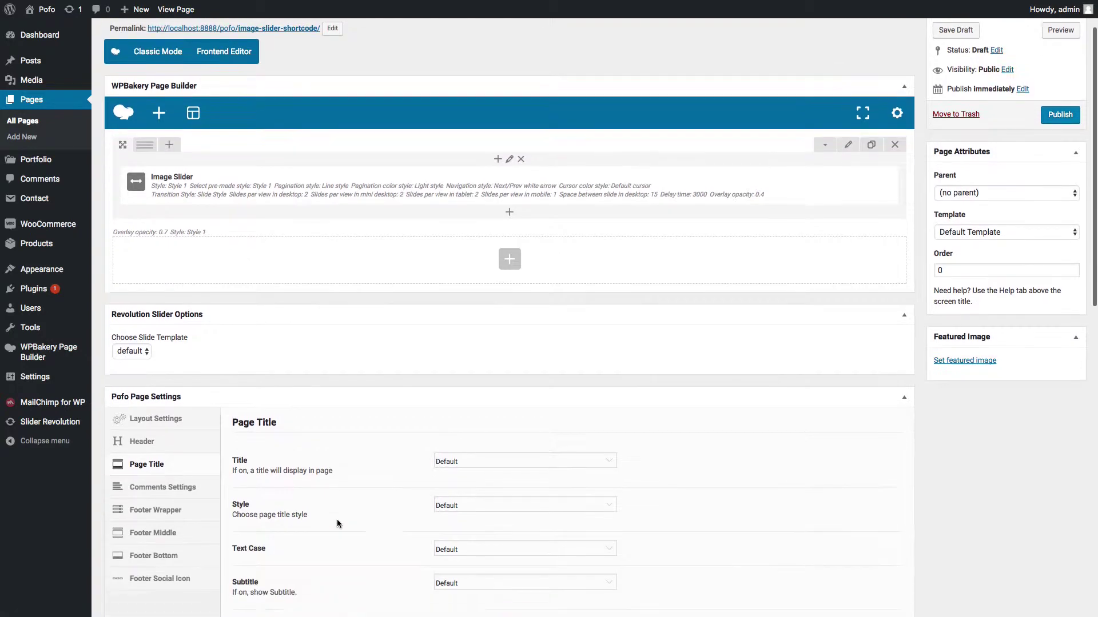
pyautogui.scroll(-2, 337, 519)
pyautogui.doubleClick(238, 381)
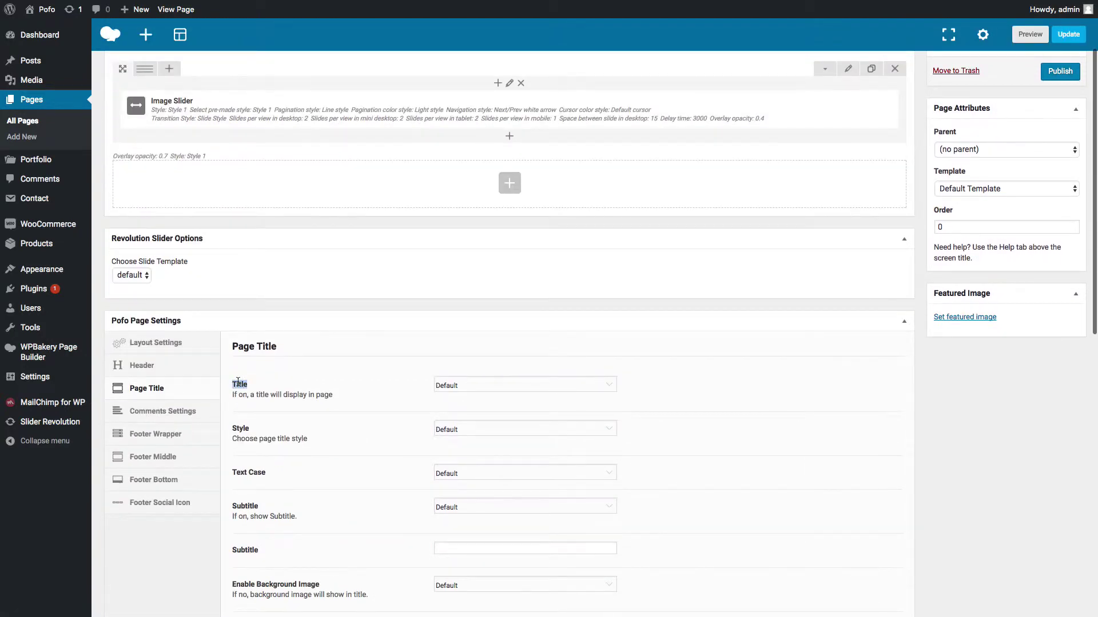
pyautogui.click(470, 394)
pyautogui.click(464, 403)
pyautogui.scroll(4, 911, 370)
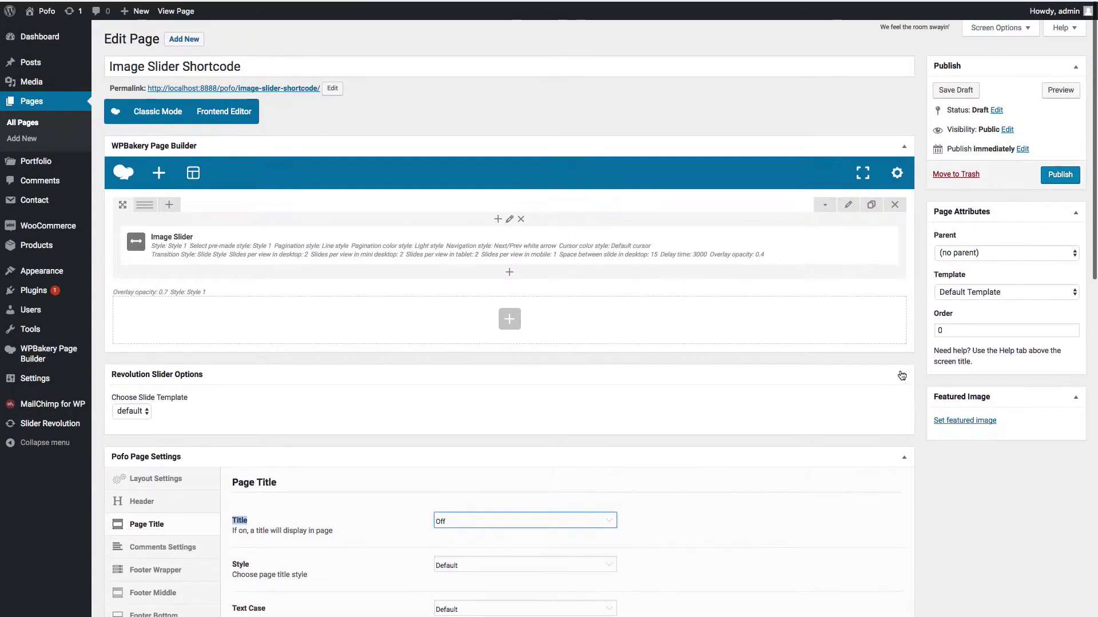
# - Preview the page and set the header background color to fully transparent white in the Pofo page settings
pyautogui.click(1060, 90)
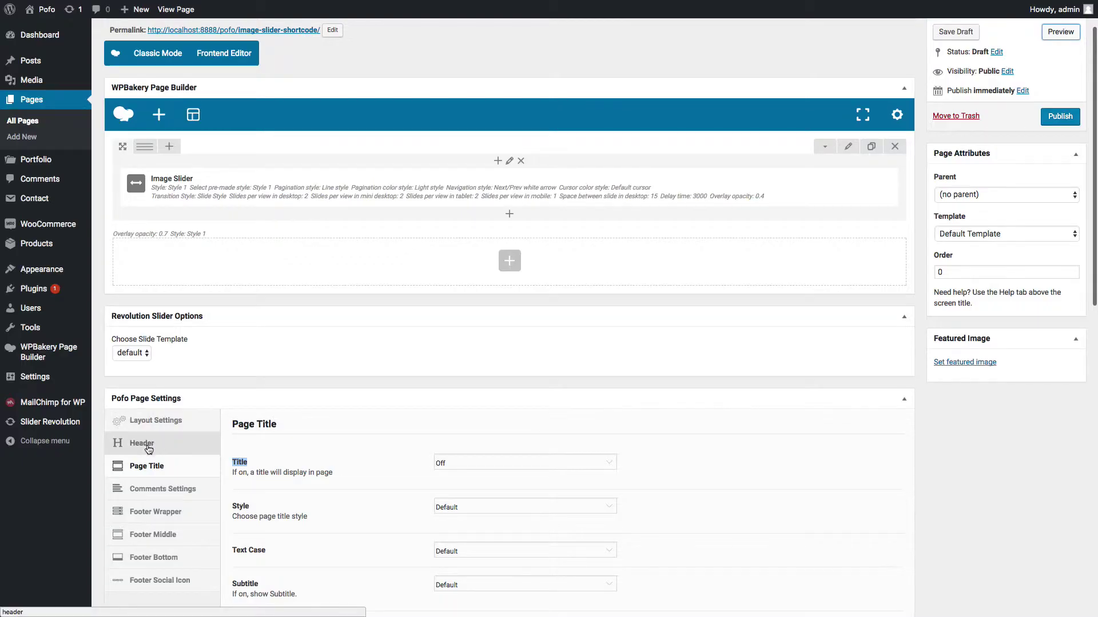
pyautogui.click(148, 450)
pyautogui.scroll(-8, 336, 466)
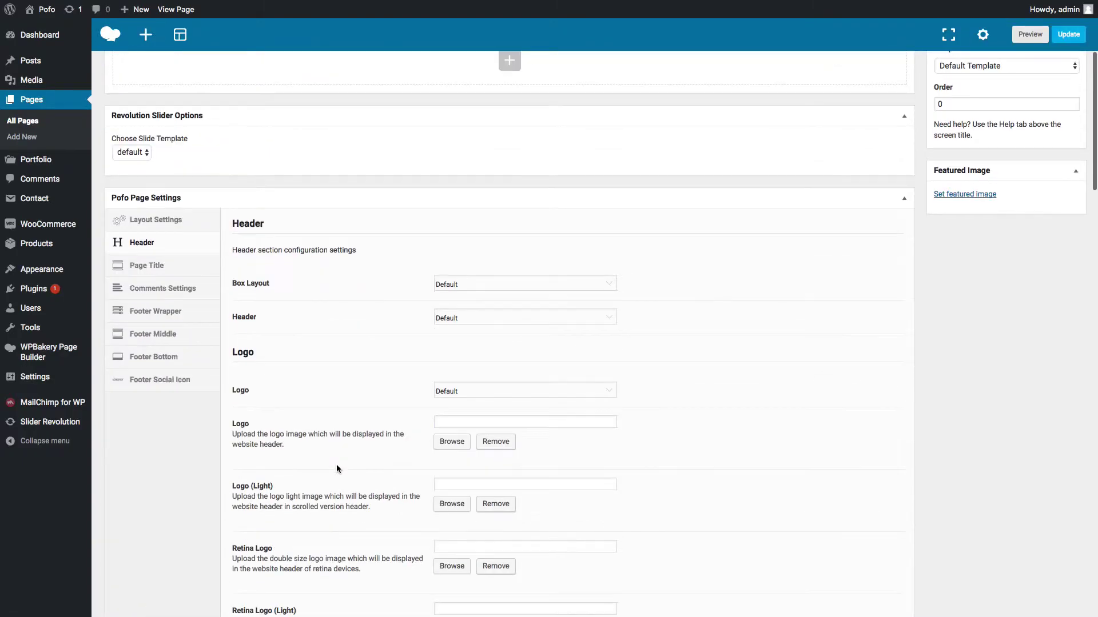
pyautogui.scroll(-3, 336, 464)
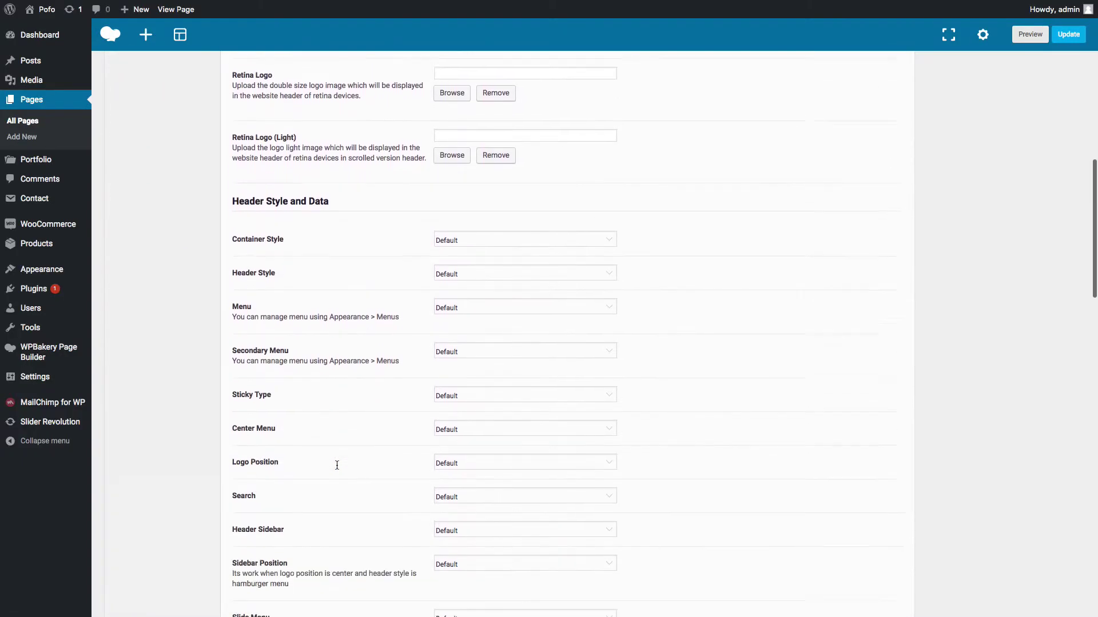
pyautogui.scroll(-10, 347, 385)
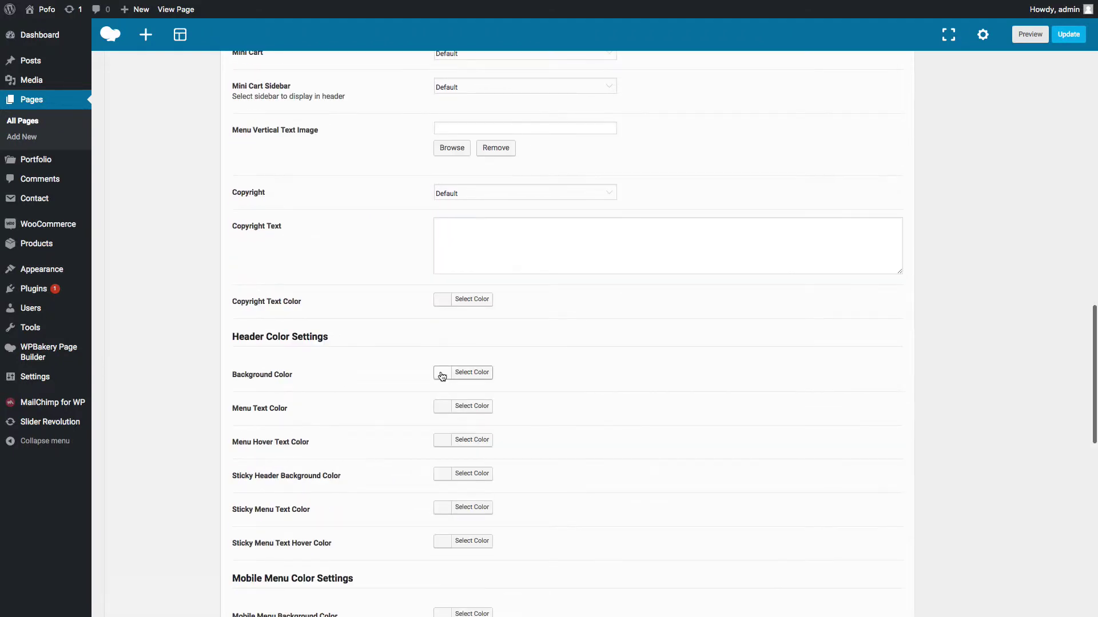
pyautogui.click(442, 373)
pyautogui.click(458, 506)
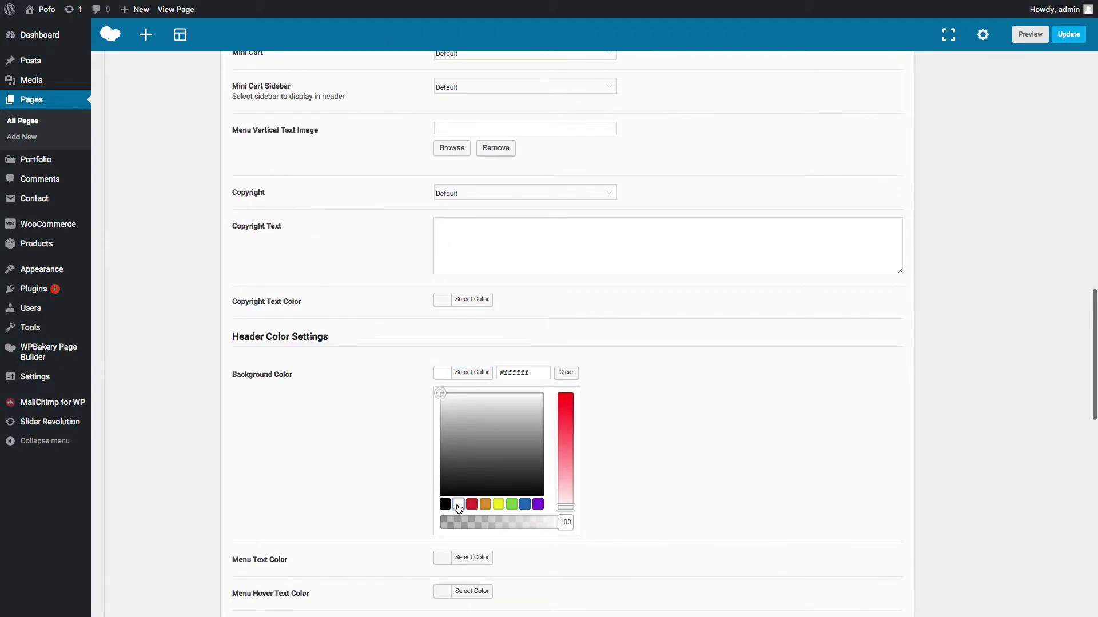
pyautogui.moveTo(566, 523); pyautogui.dragTo(445, 523)
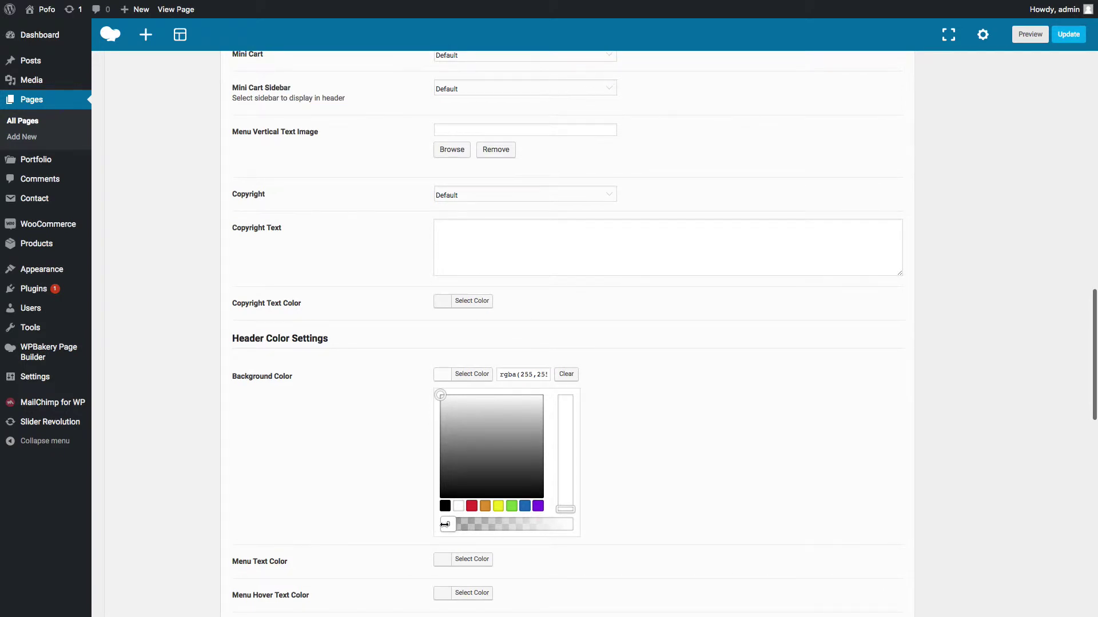
# - Set the header's menu text color to white and preview the page
pyautogui.click(443, 559)
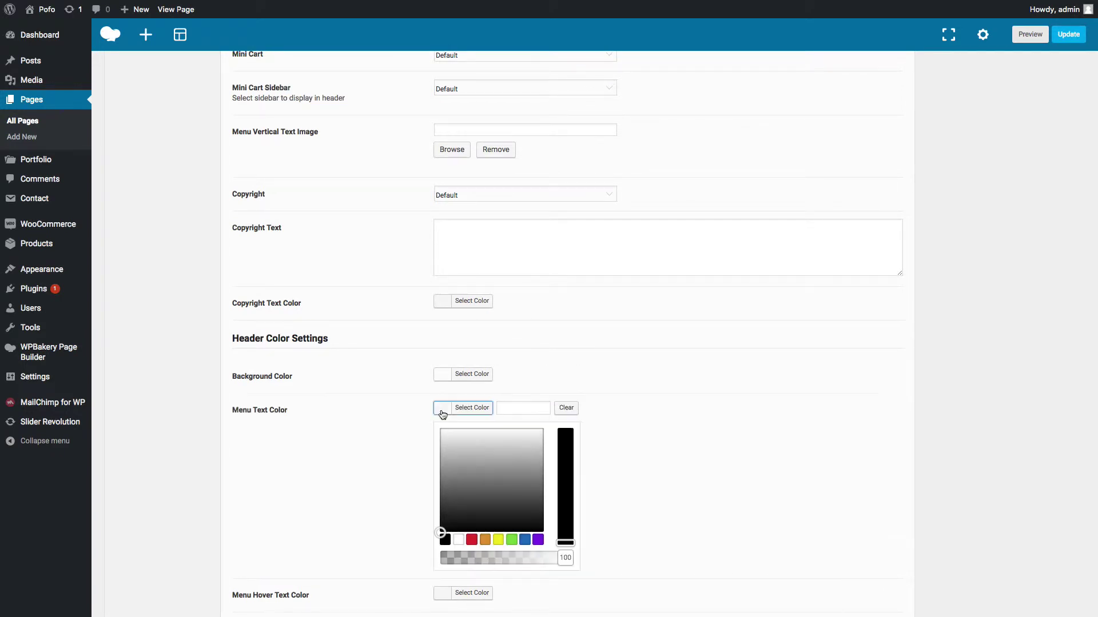
pyautogui.click(460, 543)
pyautogui.click(707, 467)
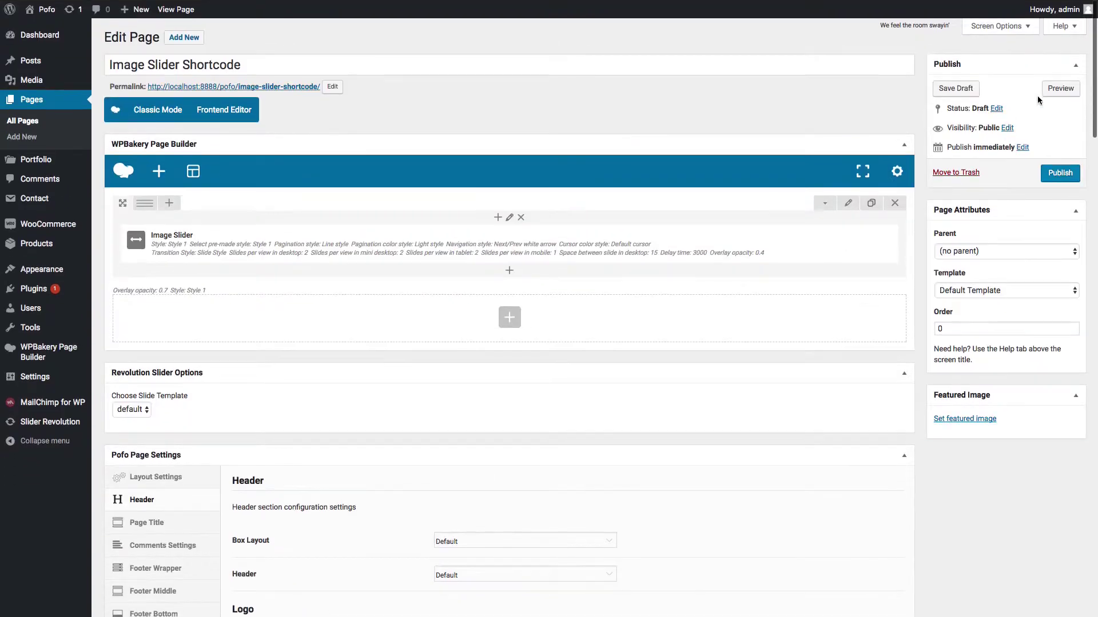
pyautogui.click(1059, 90)
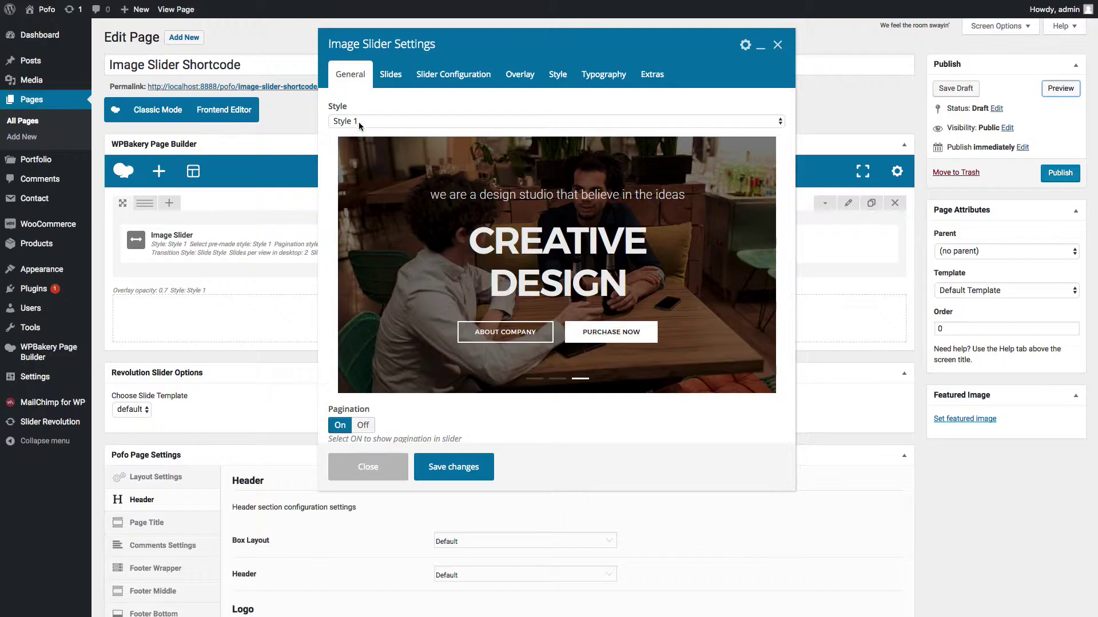
# - Change the image slider to Style 2, save the slider settings and preview the page
pyautogui.click(358, 122)
pyautogui.click(359, 132)
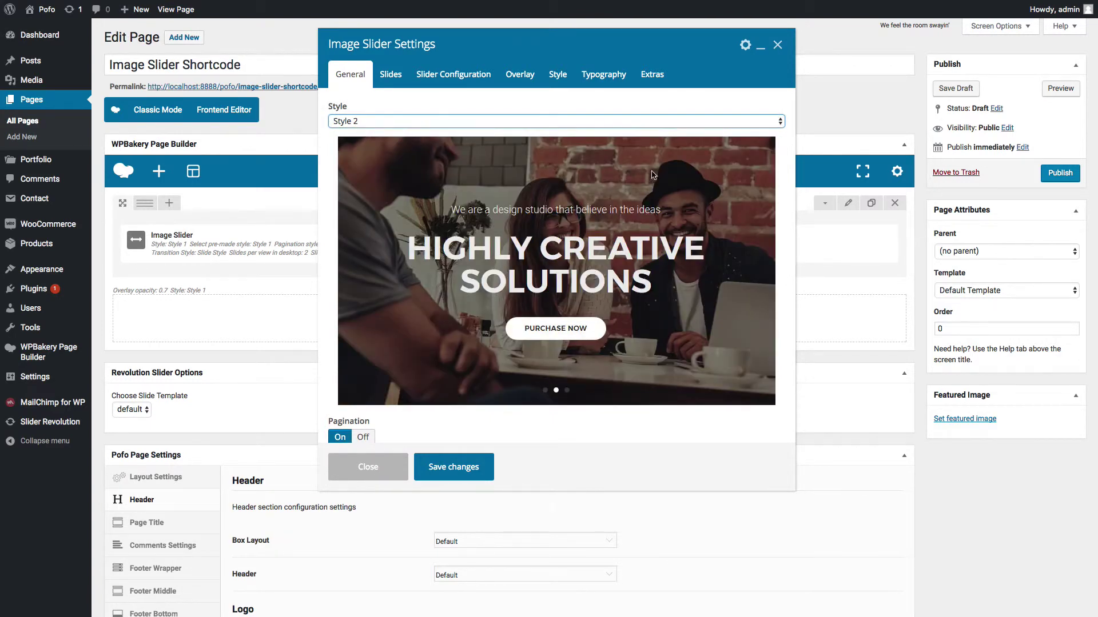
pyautogui.click(461, 470)
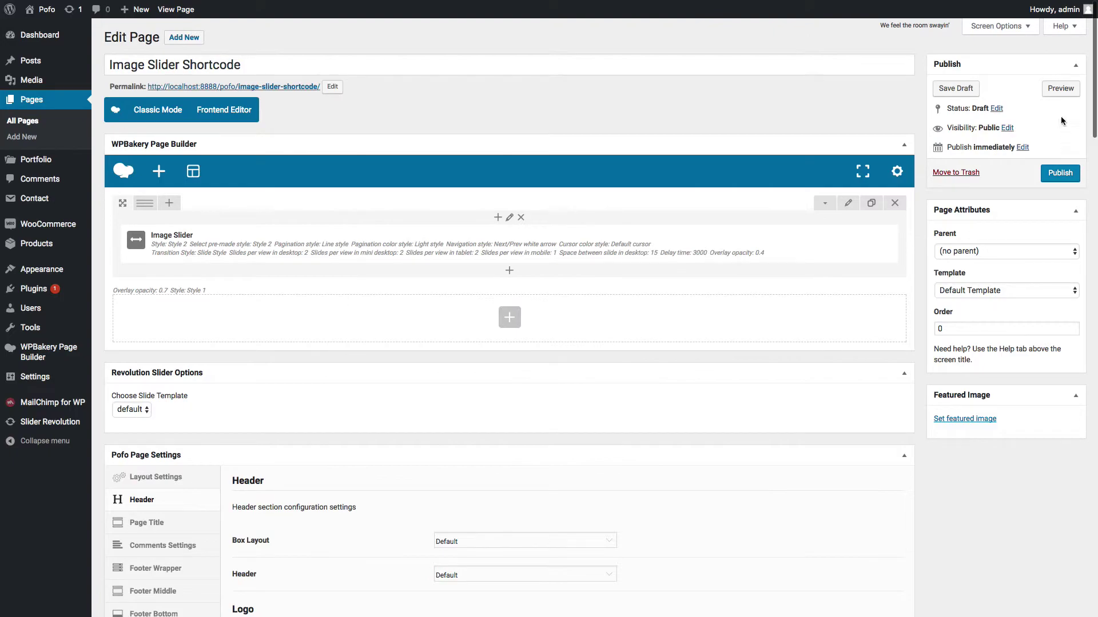
pyautogui.click(1060, 89)
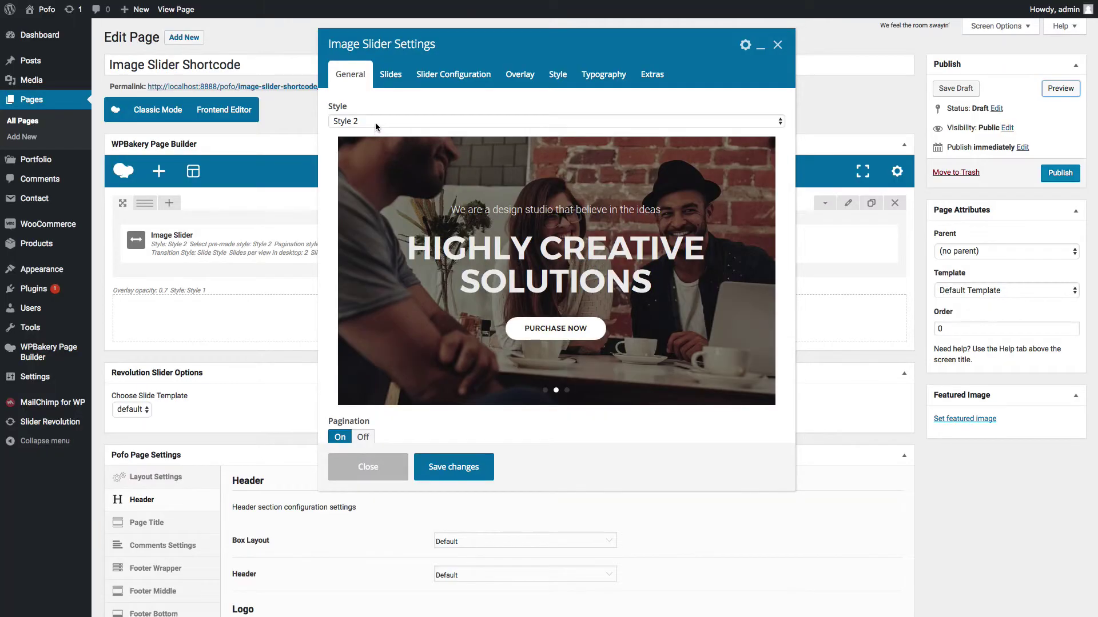
# - Change the image slider to Style 3 and save the slider settings
pyautogui.click(375, 122)
pyautogui.press('Escape')
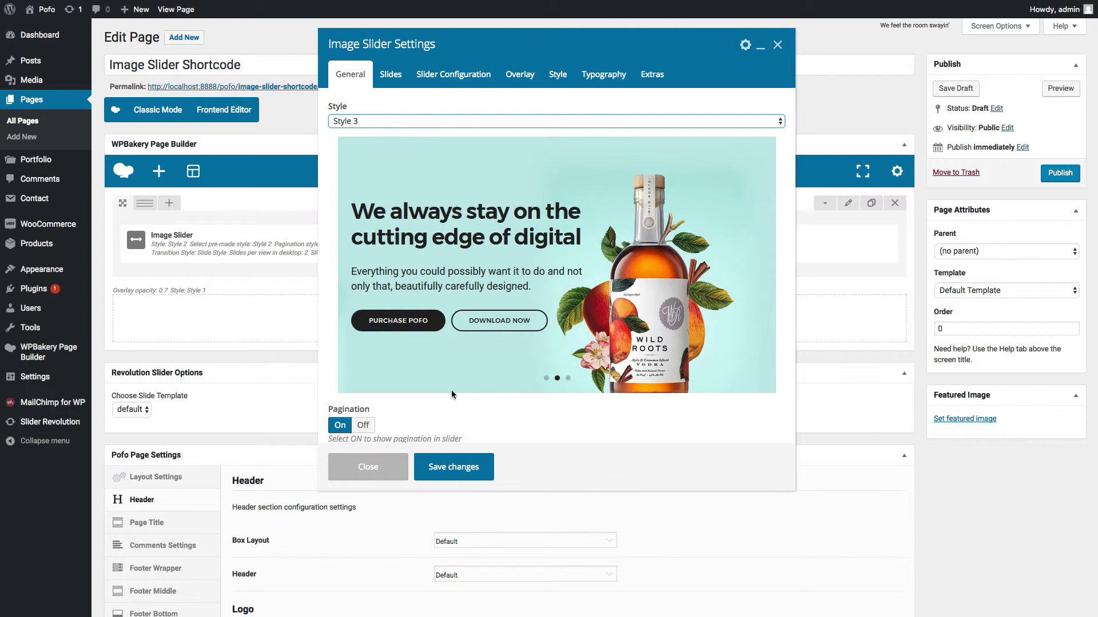
pyautogui.click(445, 466)
# - Set the title typography color to white in the image slider settings
pyautogui.click(602, 73)
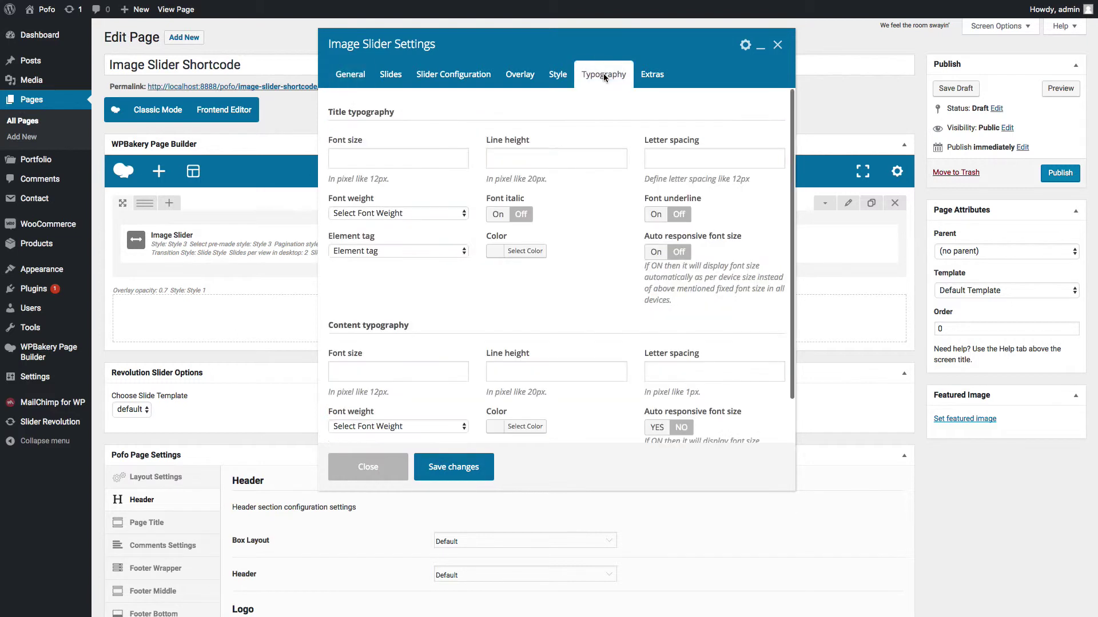
pyautogui.click(495, 252)
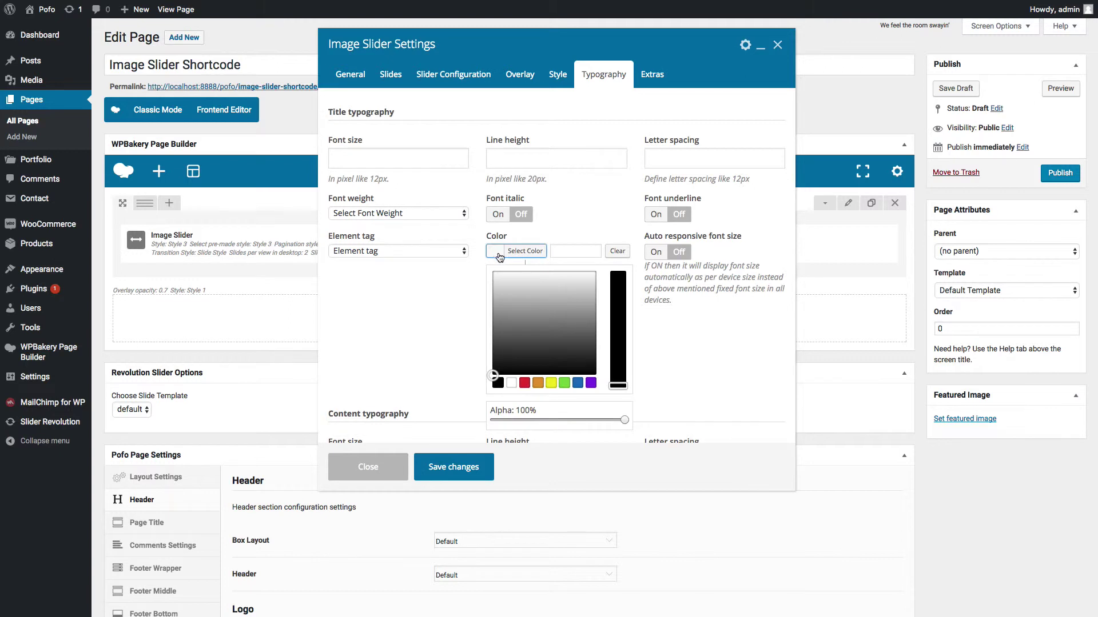
pyautogui.click(509, 381)
pyautogui.click(434, 332)
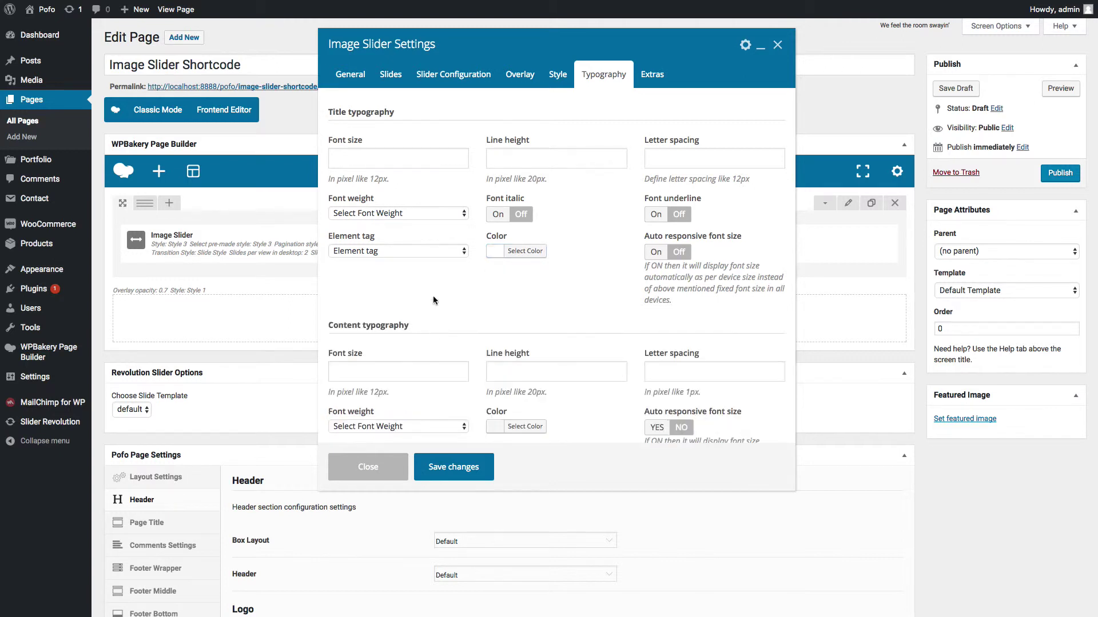
# - Set the content typography color to white, save the slider settings and preview the page
pyautogui.scroll(-1, 475, 327)
pyautogui.scroll(-1, 475, 327)
pyautogui.click(495, 379)
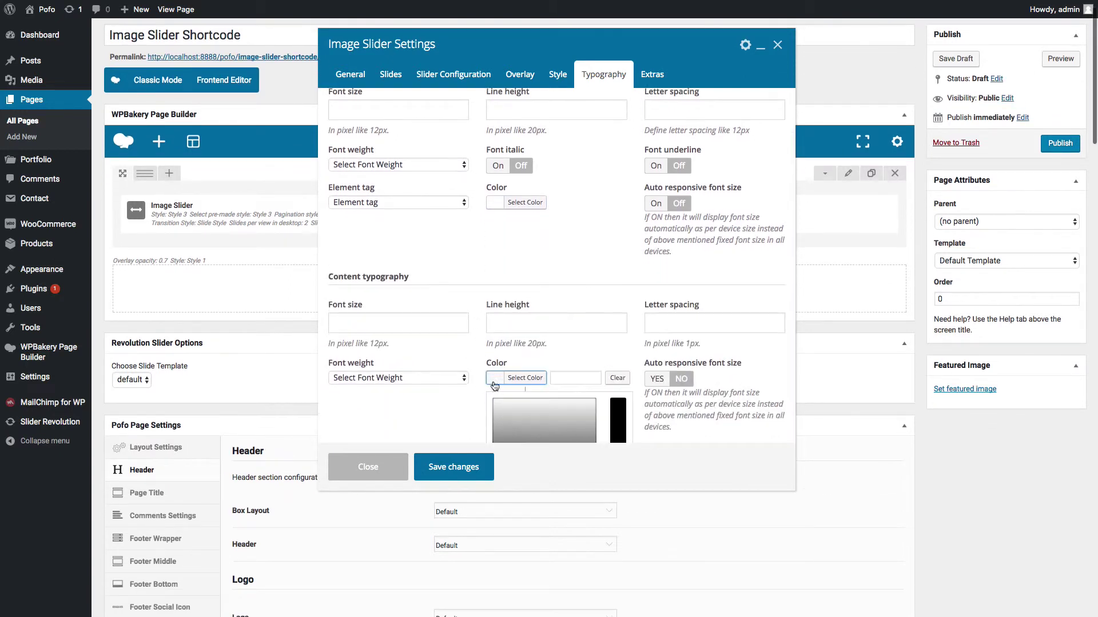
pyautogui.scroll(-3, 492, 395)
pyautogui.scroll(-1, 493, 395)
pyautogui.click(509, 397)
pyautogui.click(436, 387)
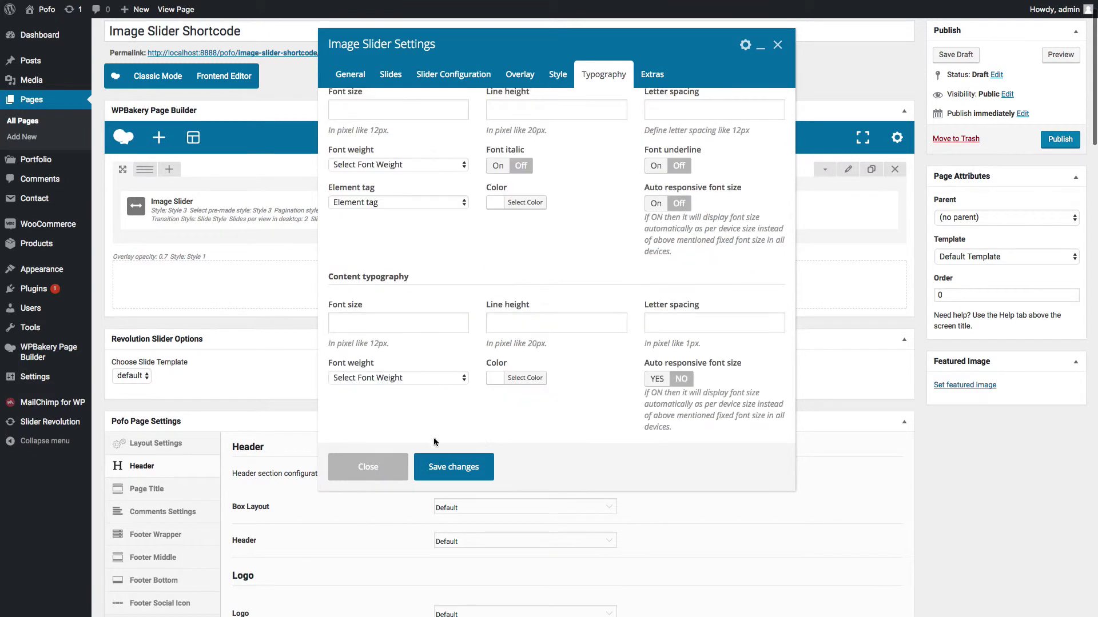
pyautogui.click(450, 468)
pyautogui.scroll(1, 1023, 221)
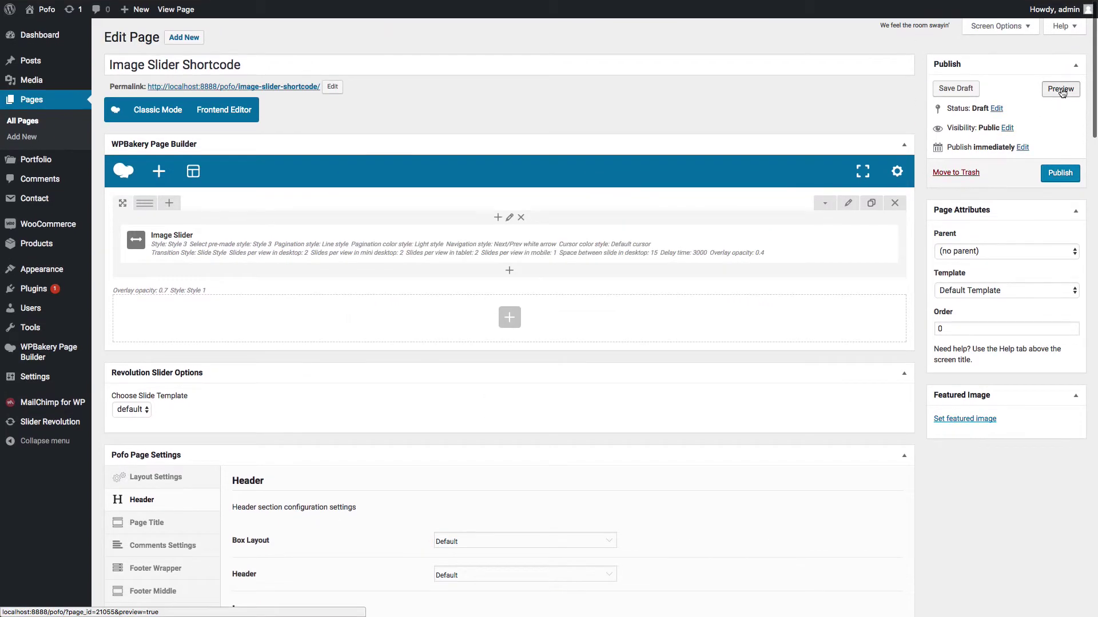
pyautogui.click(1038, 96)
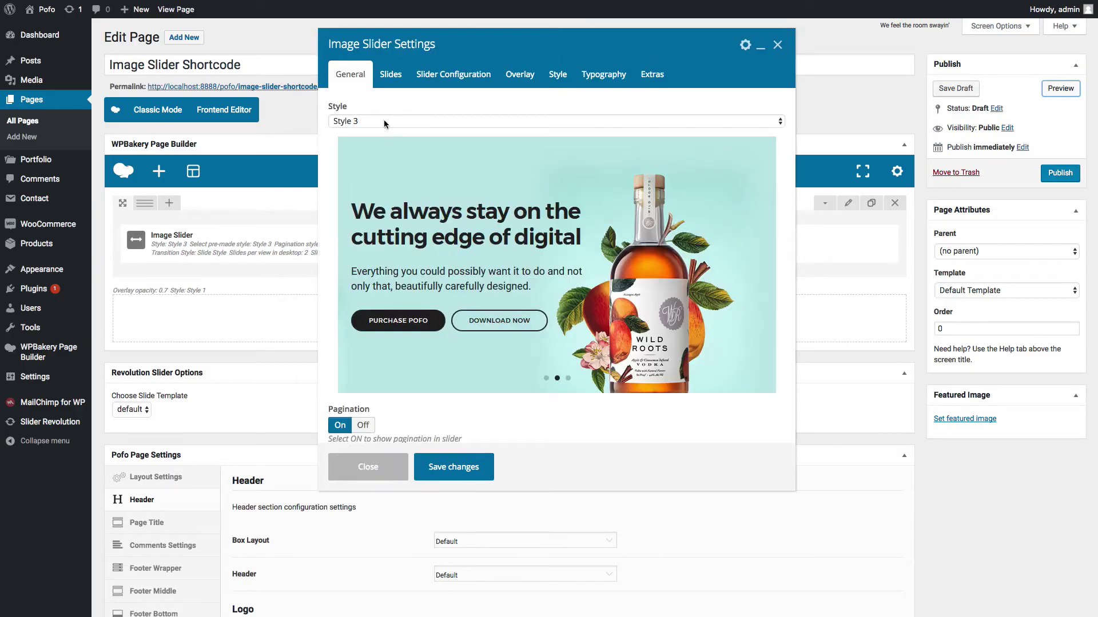
# - Change the image slider to Style 4 and set its navigation background color to the green swatch
pyautogui.click(383, 121)
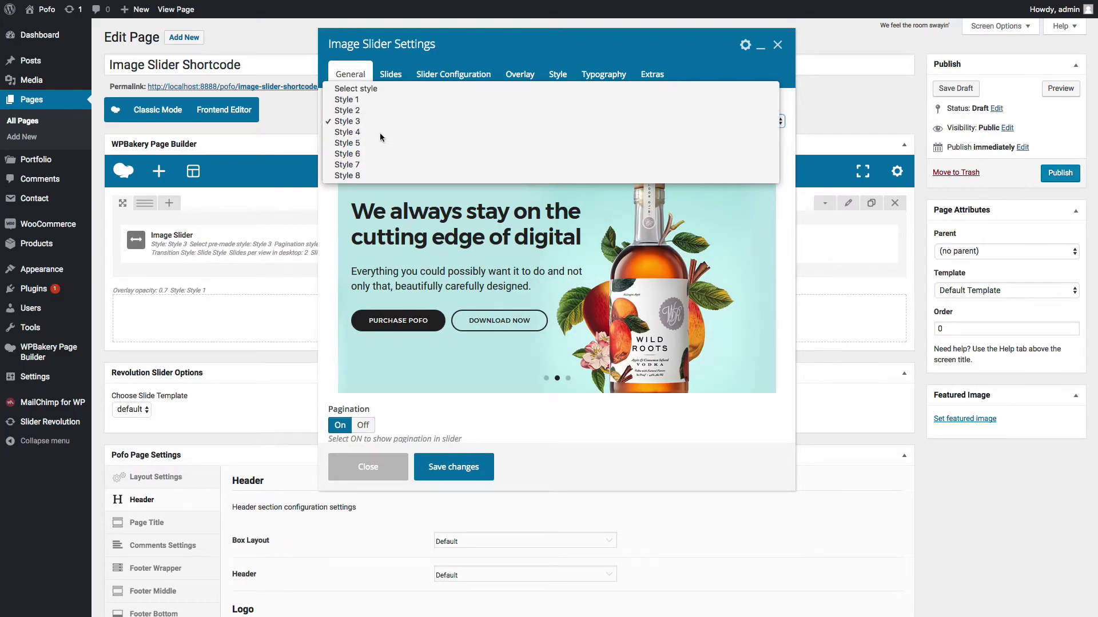
pyautogui.click(380, 133)
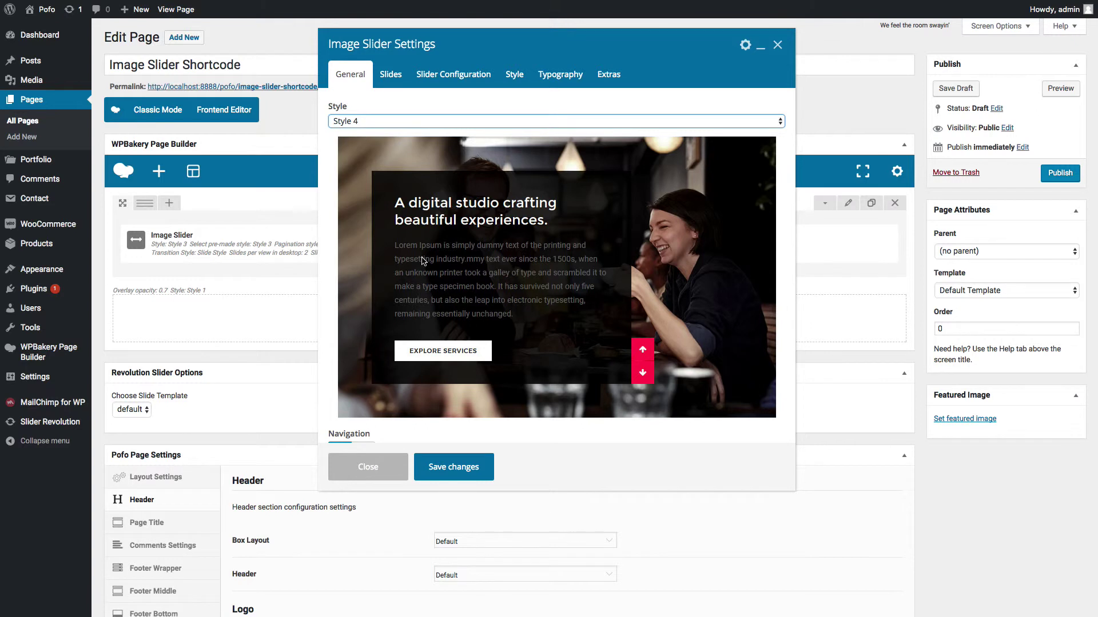
pyautogui.scroll(-3, 399, 295)
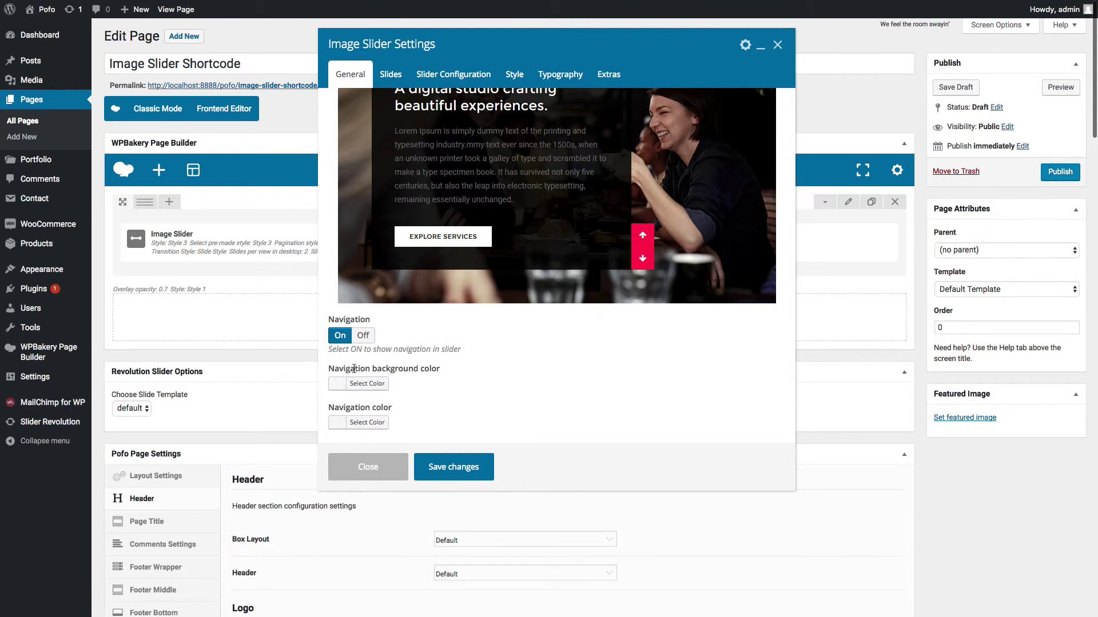
pyautogui.click(342, 388)
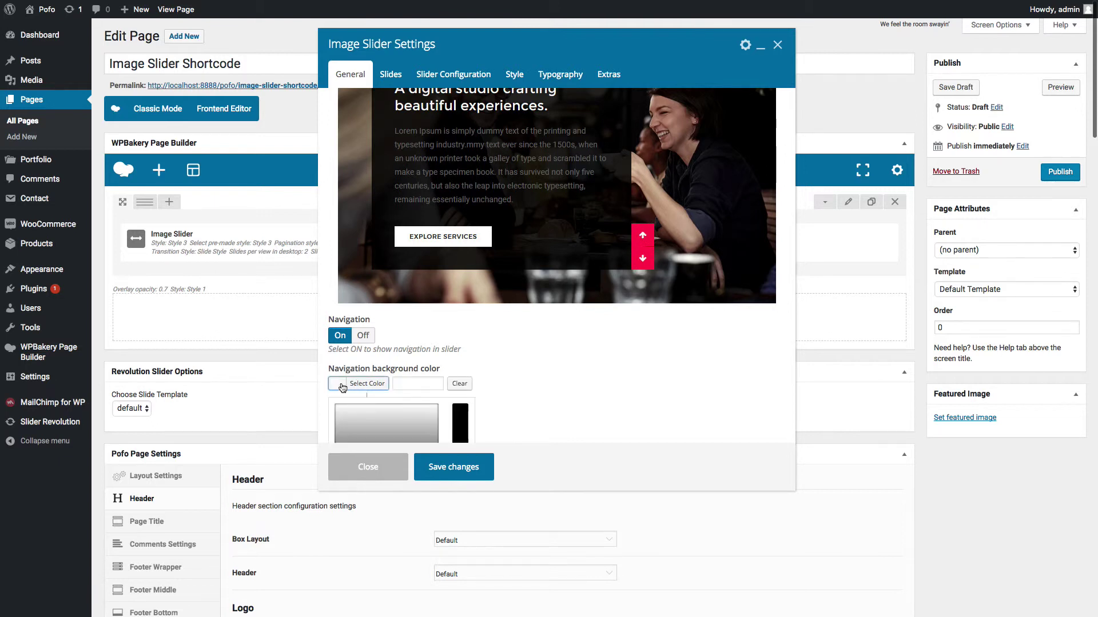
pyautogui.scroll(-3, 406, 401)
pyautogui.click(406, 383)
pyautogui.click(560, 331)
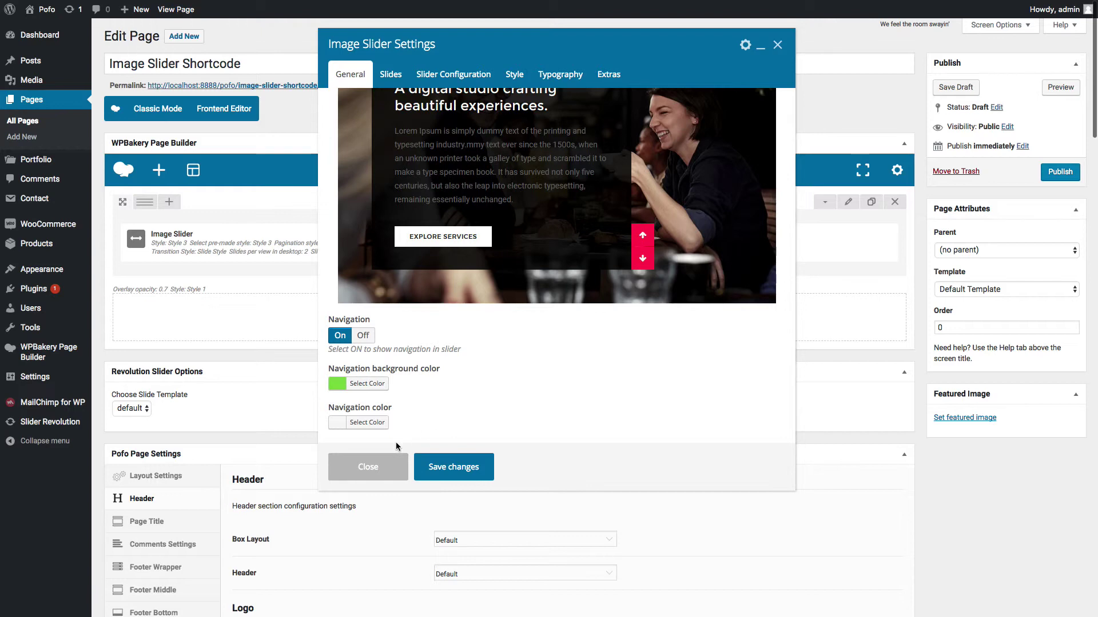
# - Set the slider's navigation color to red #dd3333, save the settings and preview the page
pyautogui.click(342, 423)
pyautogui.scroll(-3, 342, 422)
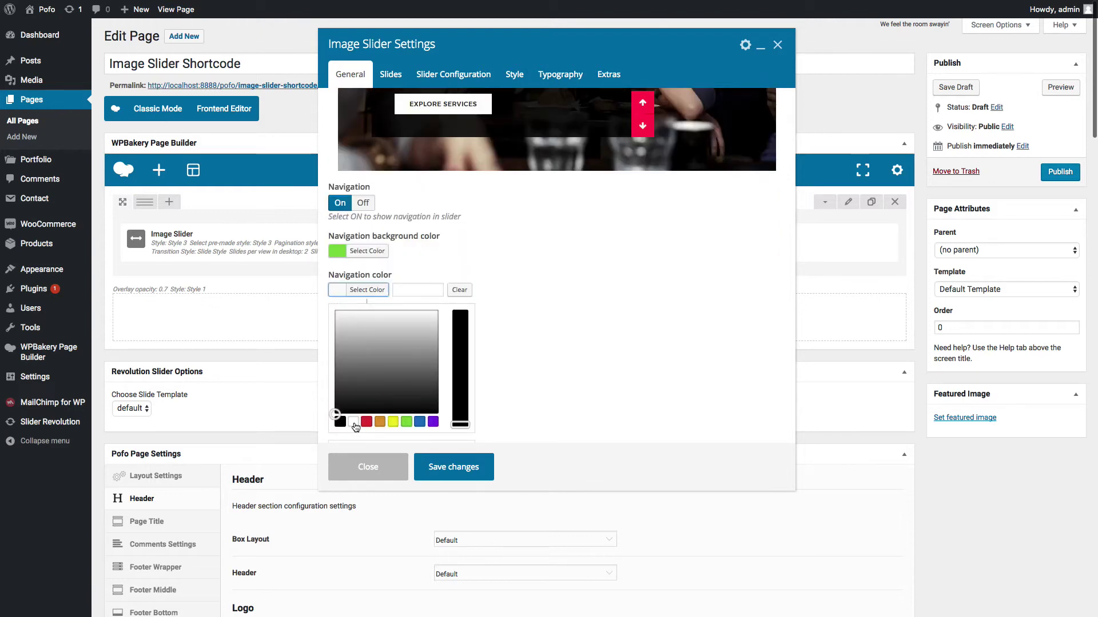
pyautogui.click(367, 422)
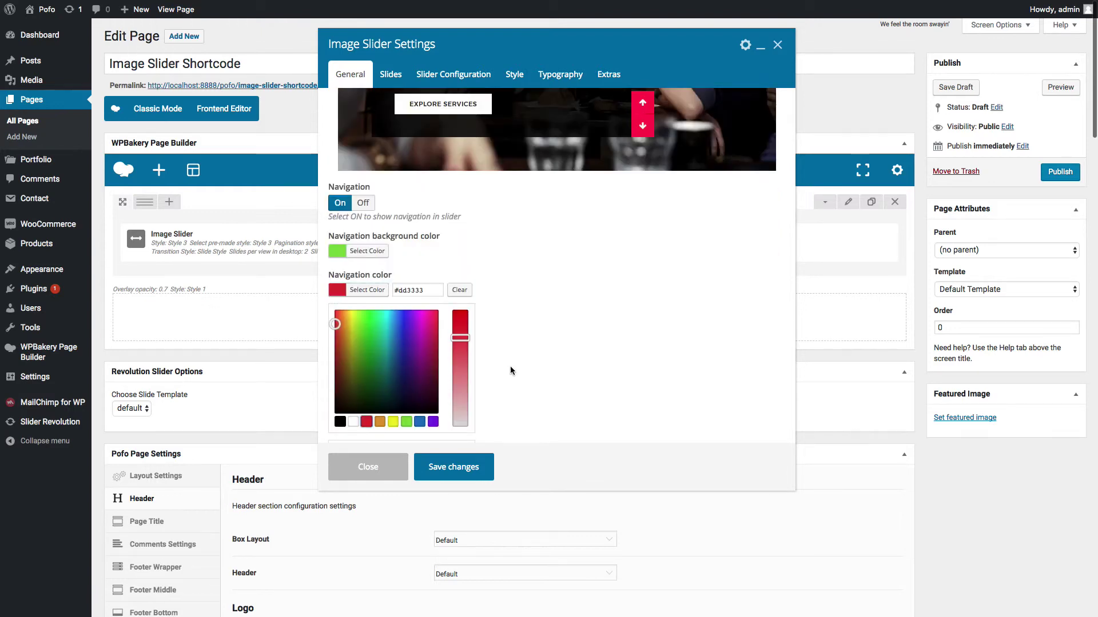
pyautogui.click(560, 351)
pyautogui.click(457, 468)
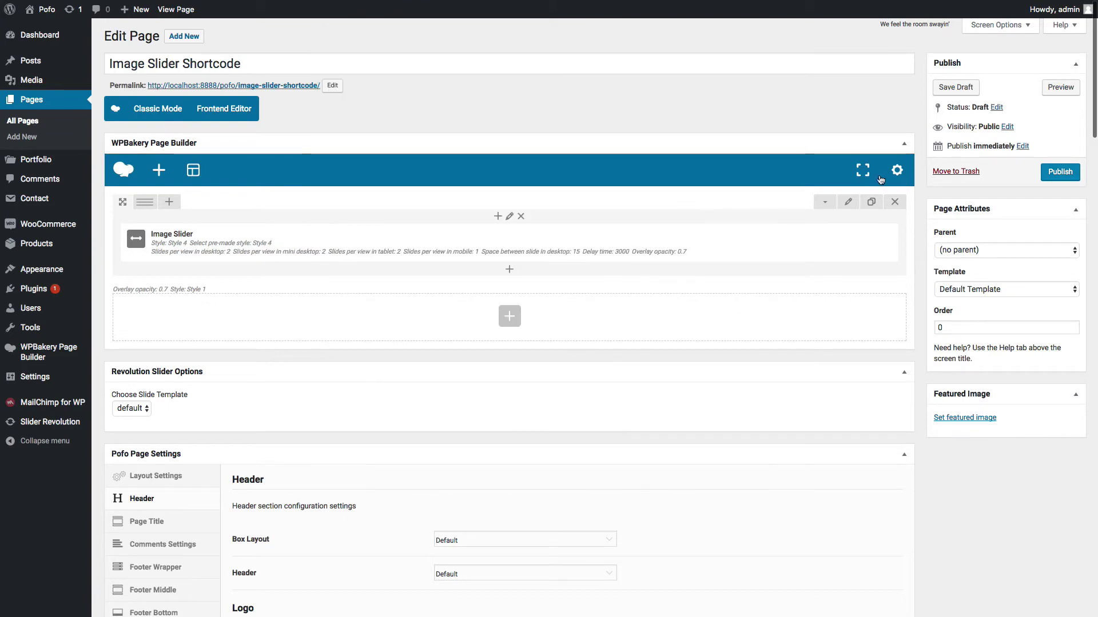
pyautogui.click(1059, 88)
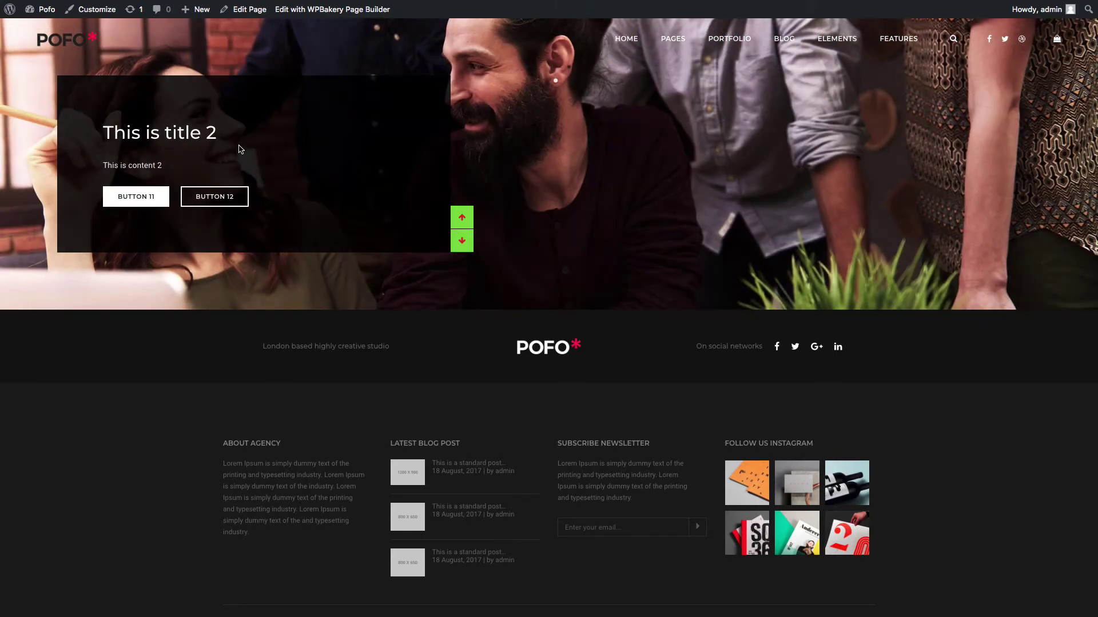
# - Cycle through the slides in the previewed page with the slider's up and down arrows to check the navigation
pyautogui.click(468, 220)
pyautogui.click(464, 241)
pyautogui.click(464, 241)
pyautogui.click(462, 240)
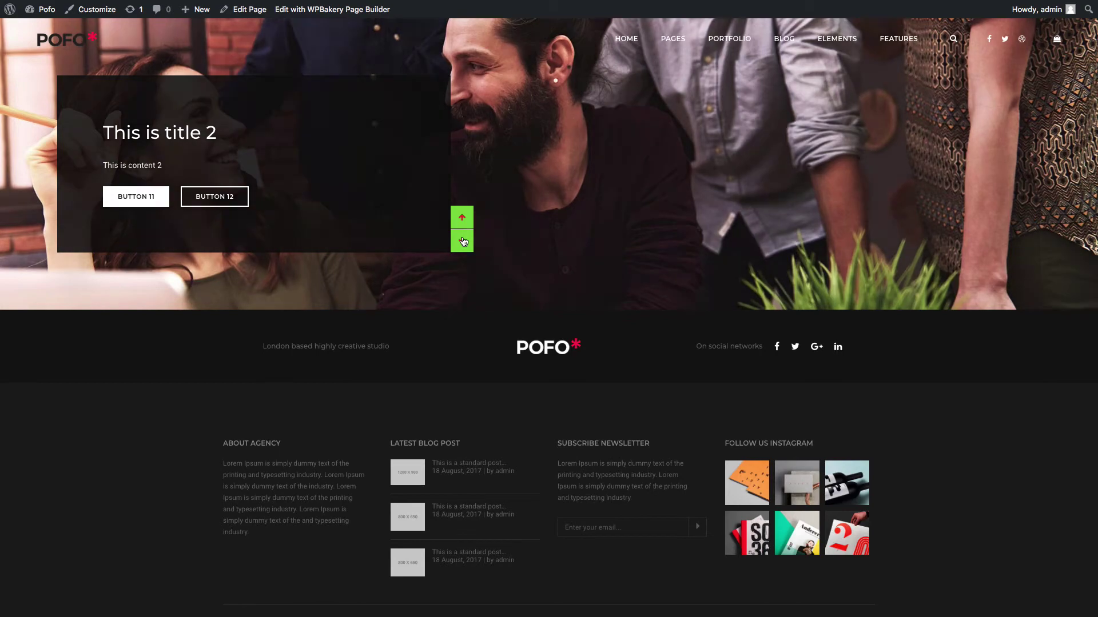
pyautogui.click(468, 219)
pyautogui.click(468, 220)
pyautogui.click(463, 241)
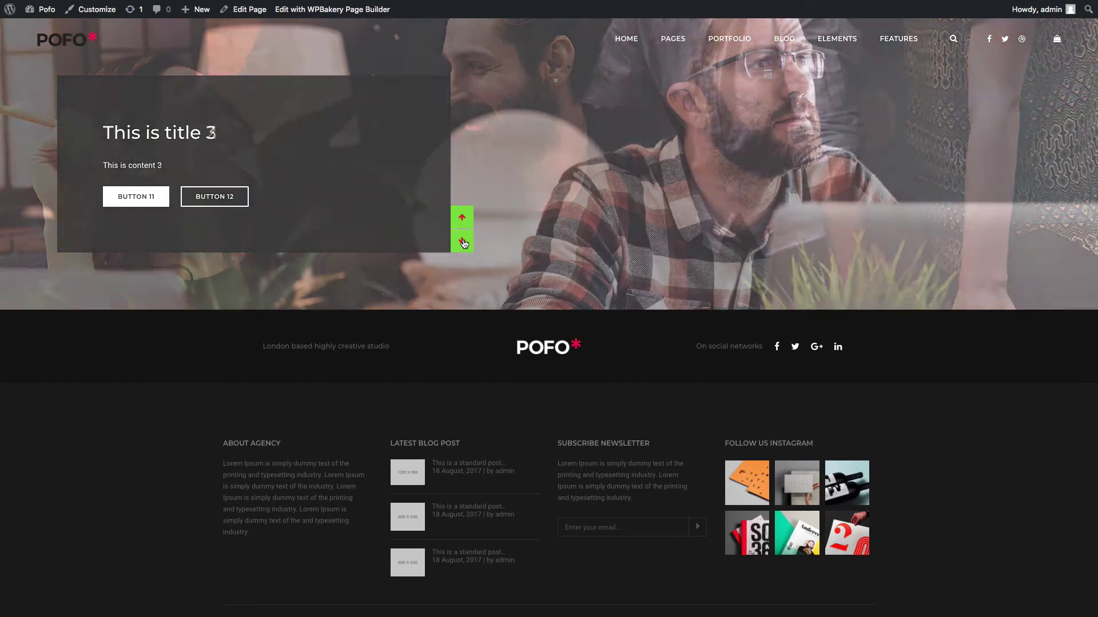
pyautogui.click(463, 241)
pyautogui.click(463, 241)
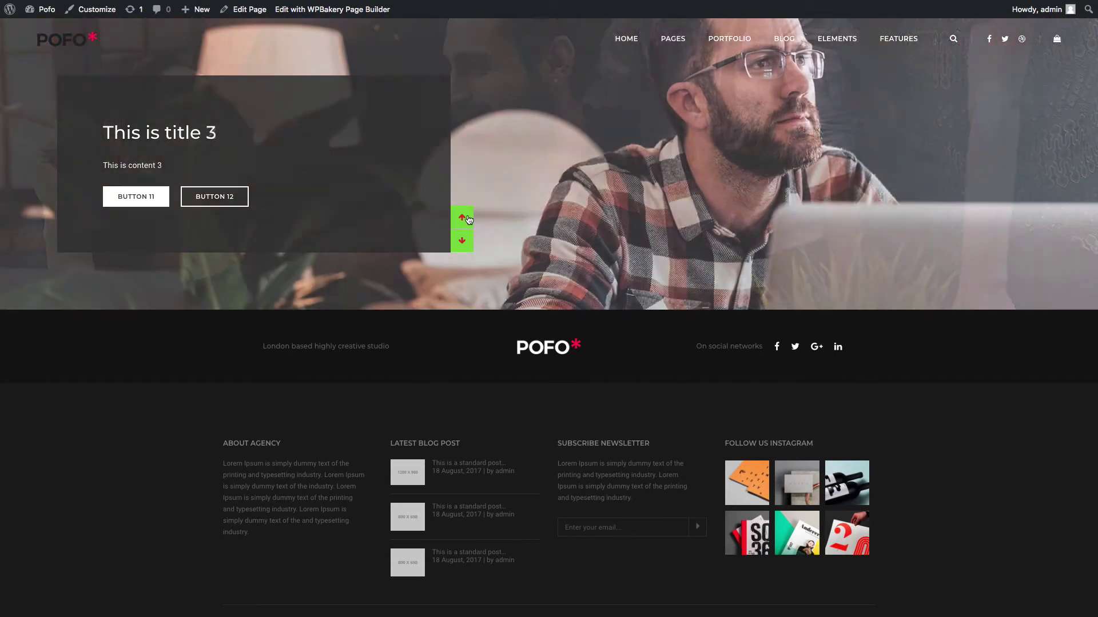
pyautogui.click(464, 243)
pyautogui.click(463, 240)
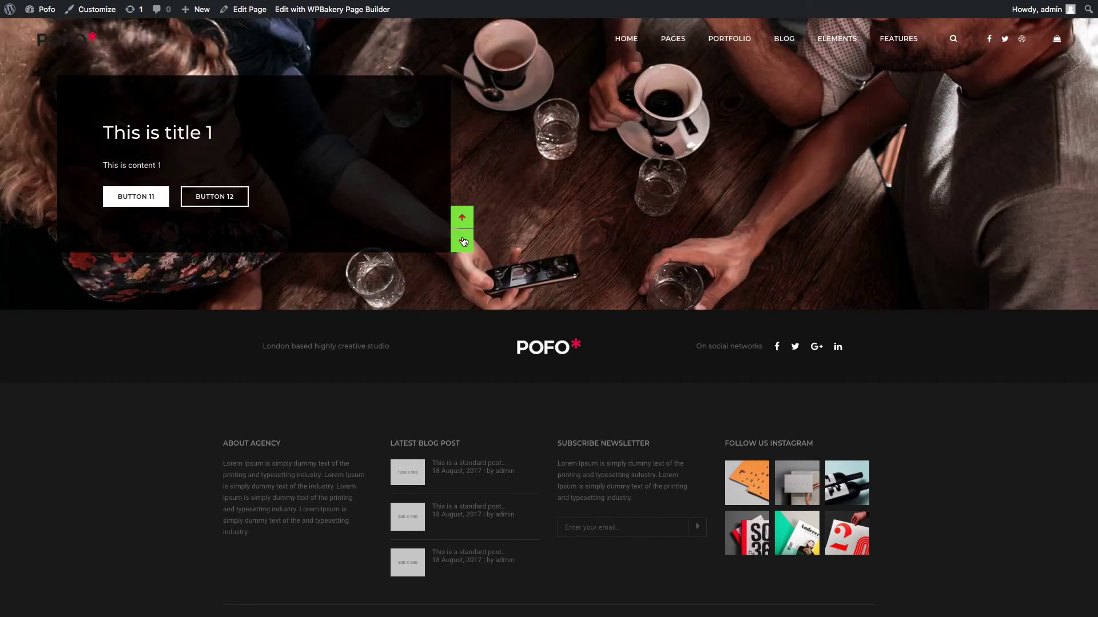
pyautogui.click(463, 241)
pyautogui.click(463, 241)
pyautogui.click(463, 241)
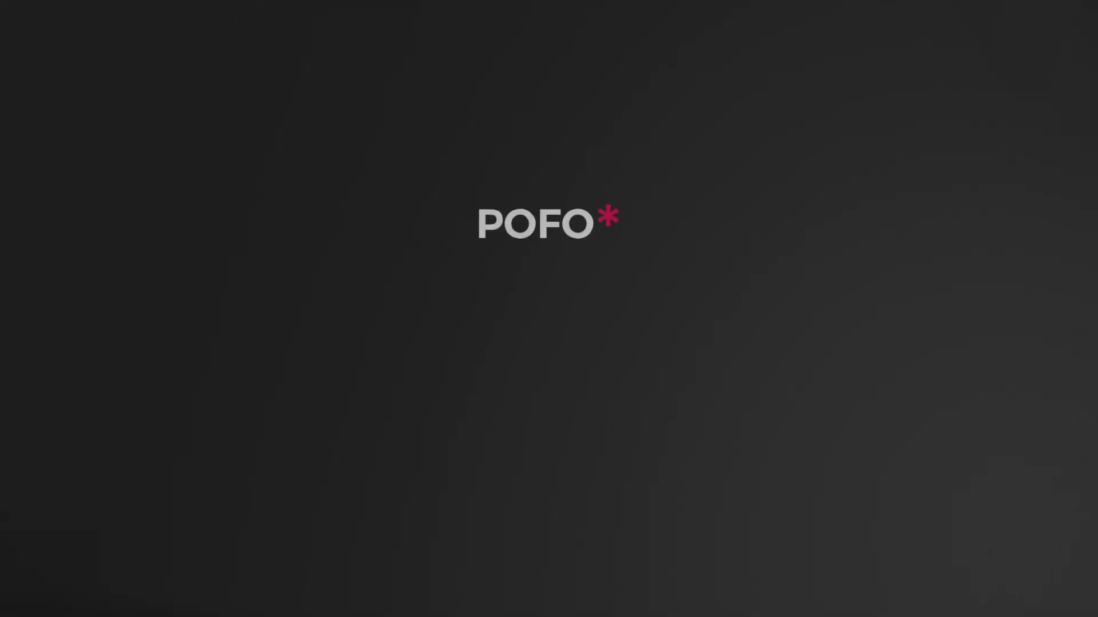